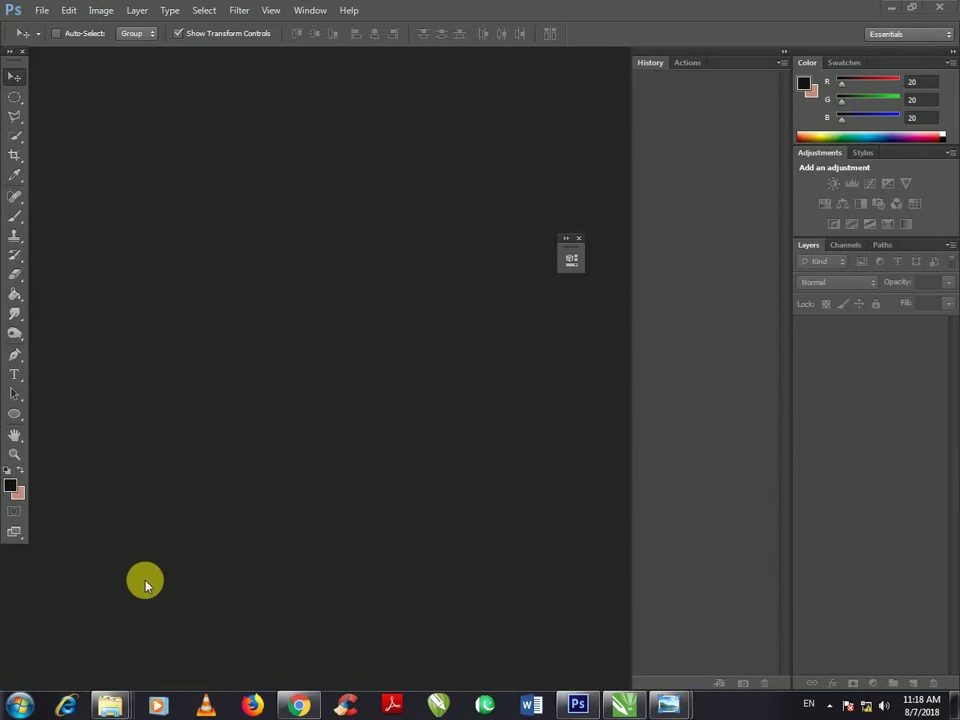
Step: Open 6268115-really-cool-pictures.jpg, the light-burst image, in Photoshop by dragging it from Explorer
{"action": "left_click", "coordinate": [112, 703]}
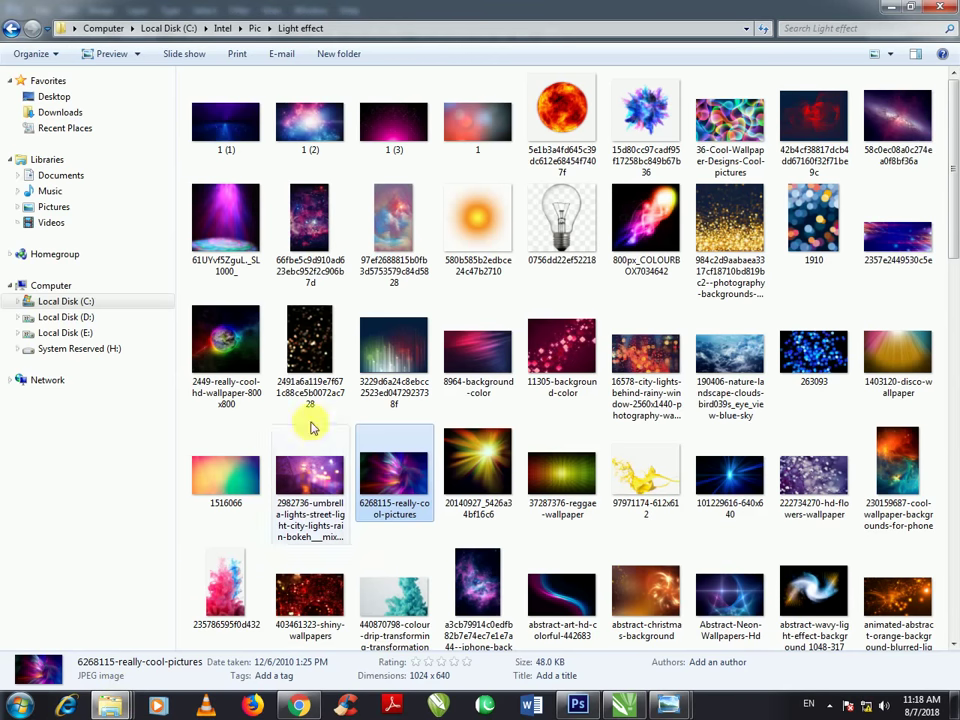
{"action": "scroll", "coordinate": [450, 640], "scroll_direction": "down", "scroll_amount": 1}
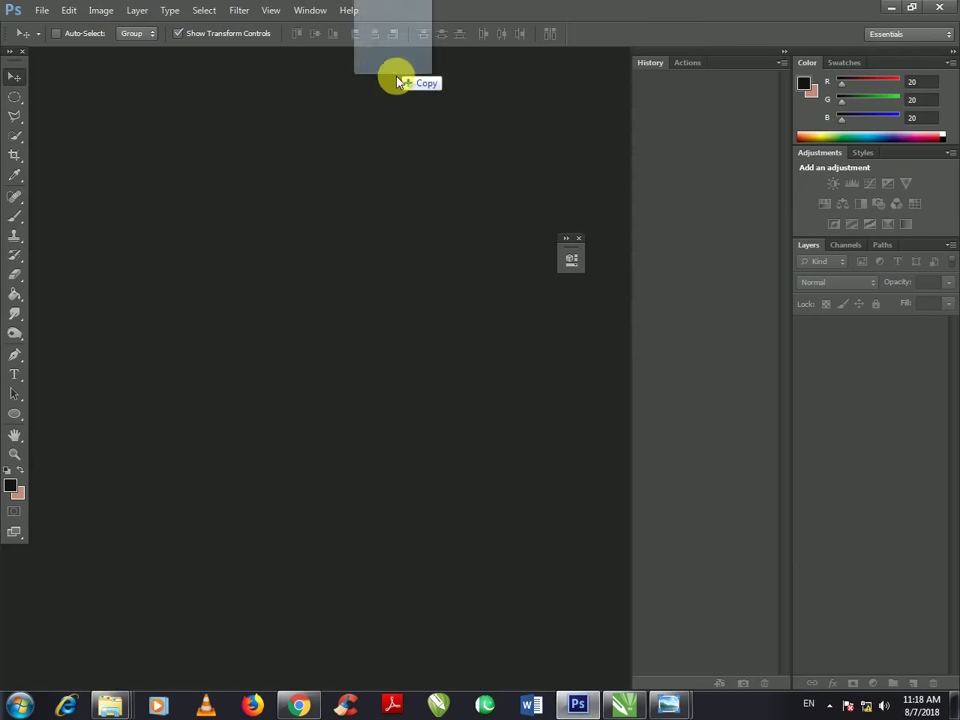
{"action": "left_click_drag", "start_coordinate": [566, 690], "coordinate": [398, 93]}
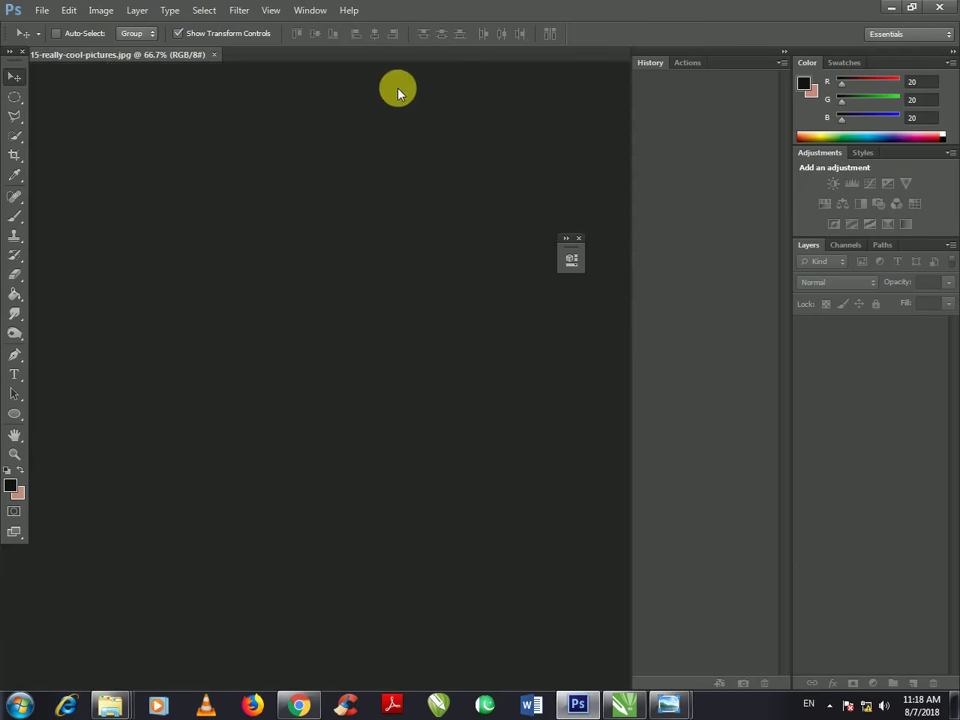
Step: Open the tattooed man photo from the Pic folder in Photoshop as a second document
{"action": "left_click", "coordinate": [112, 703]}
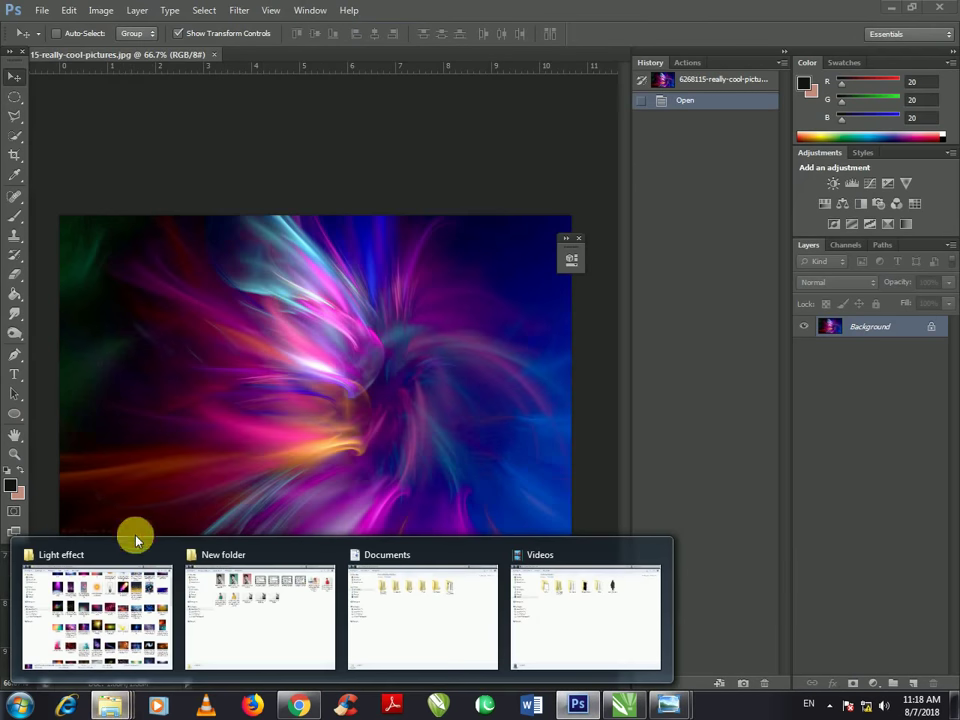
{"action": "left_click", "coordinate": [136, 540]}
{"action": "left_click", "coordinate": [12, 28]}
{"action": "left_click", "coordinate": [230, 255]}
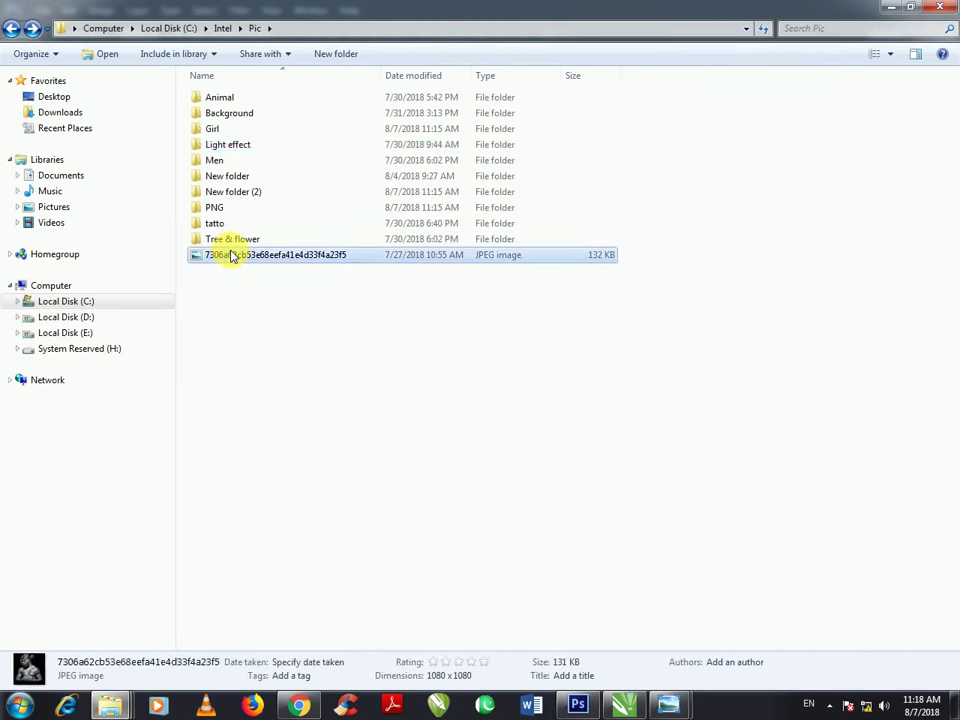
{"action": "left_click_drag", "start_coordinate": [235, 257], "coordinate": [573, 705]}
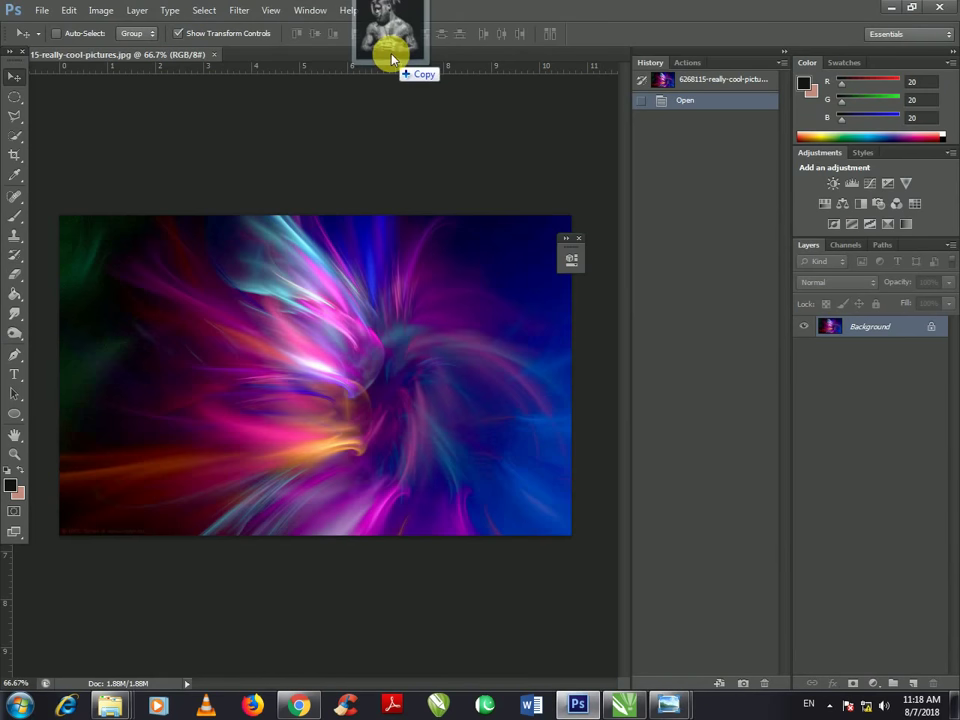
{"action": "left_click_drag", "start_coordinate": [573, 705], "coordinate": [390, 54]}
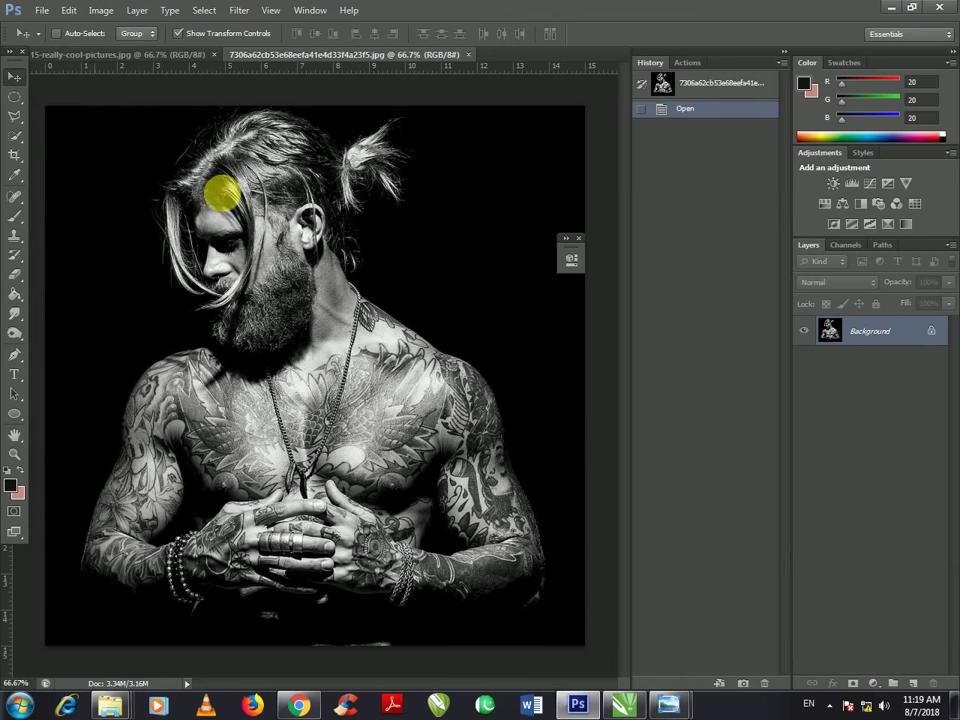
Step: Duplicate the portrait's Background onto Layer 1 with Ctrl+J
{"action": "double_click", "coordinate": [907, 345]}
{"action": "type", "text": "++"}
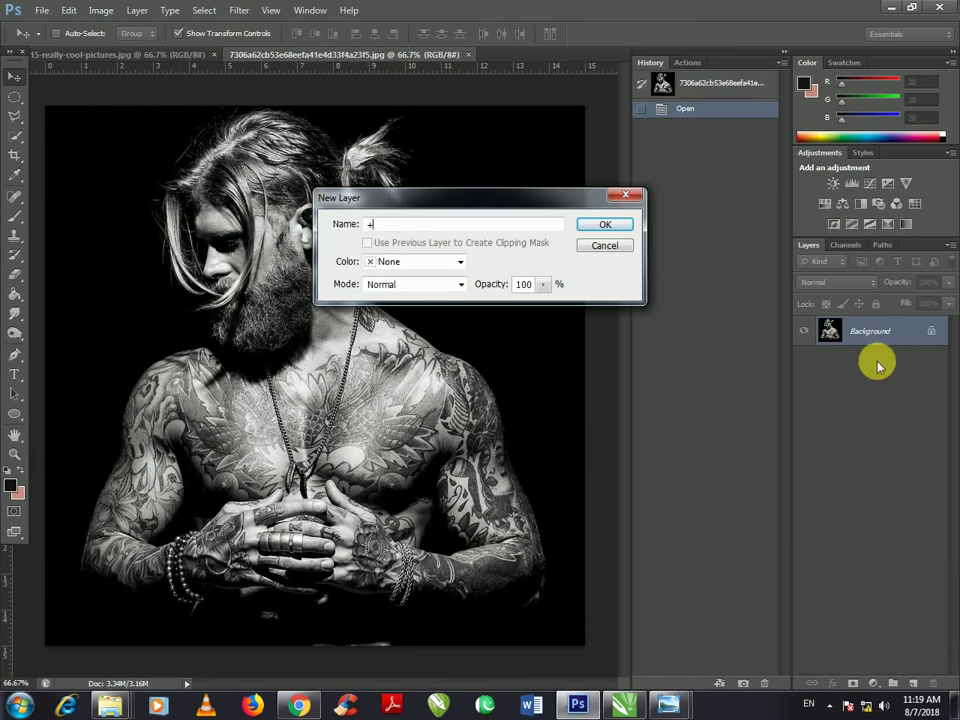
{"action": "left_click", "coordinate": [613, 246]}
{"action": "key", "text": "ctrl+j"}
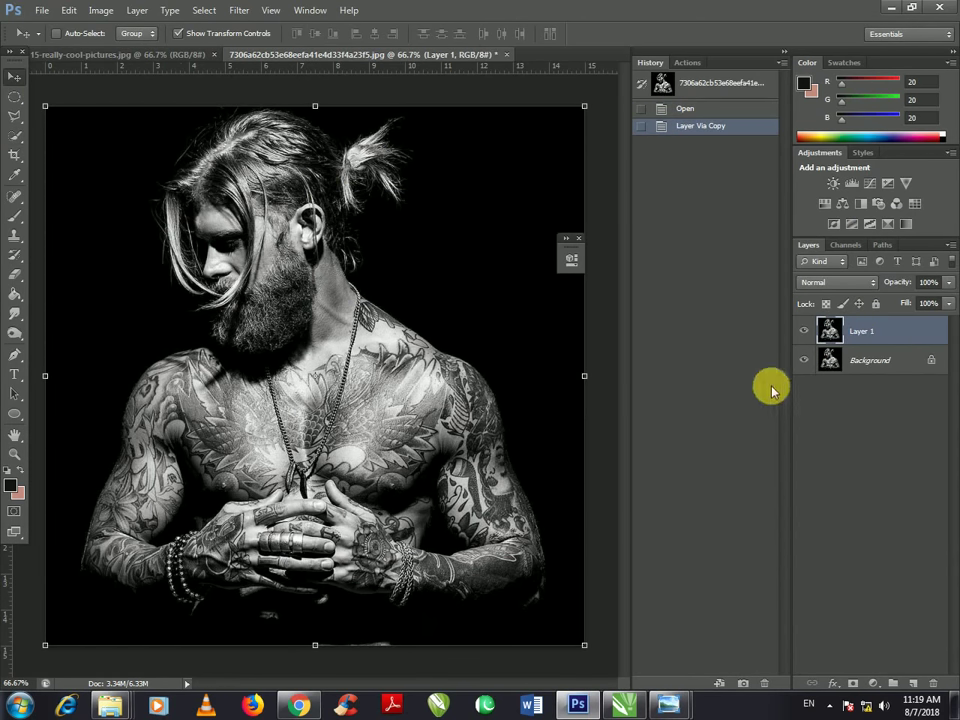
Step: Unlock the light-burst image's Background layer as Layer 0
{"action": "left_click", "coordinate": [204, 56]}
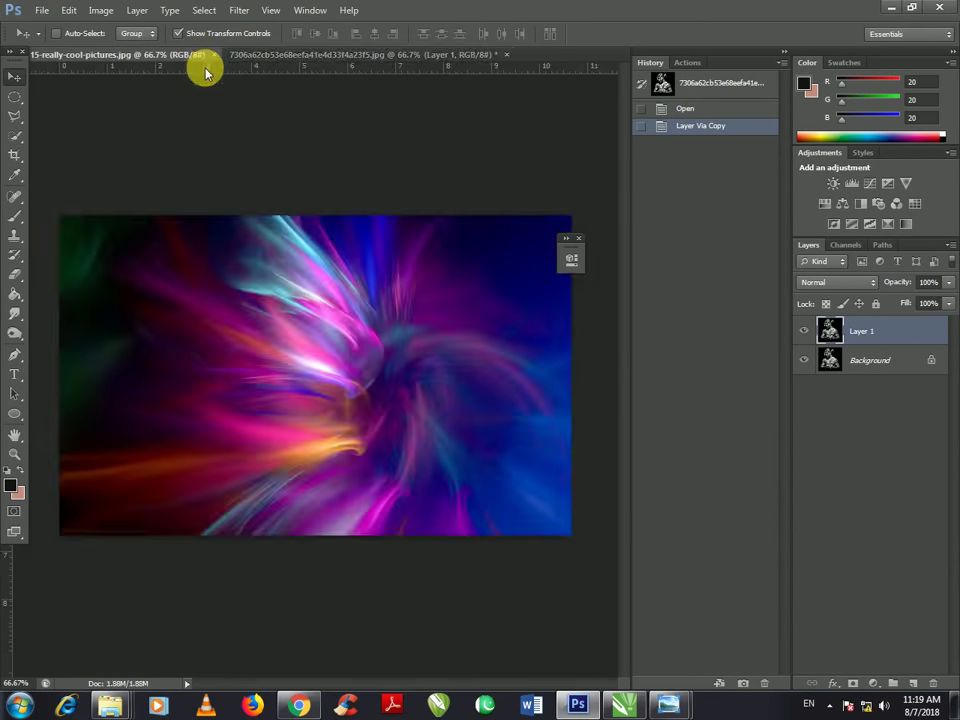
{"action": "double_click", "coordinate": [876, 328]}
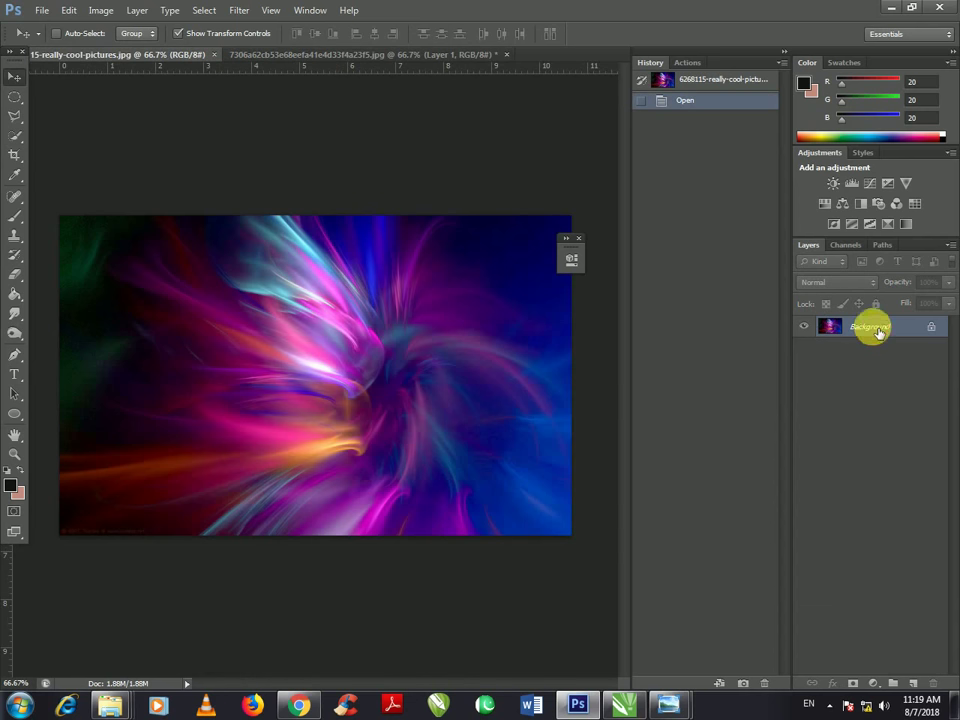
{"action": "key", "text": "Return"}
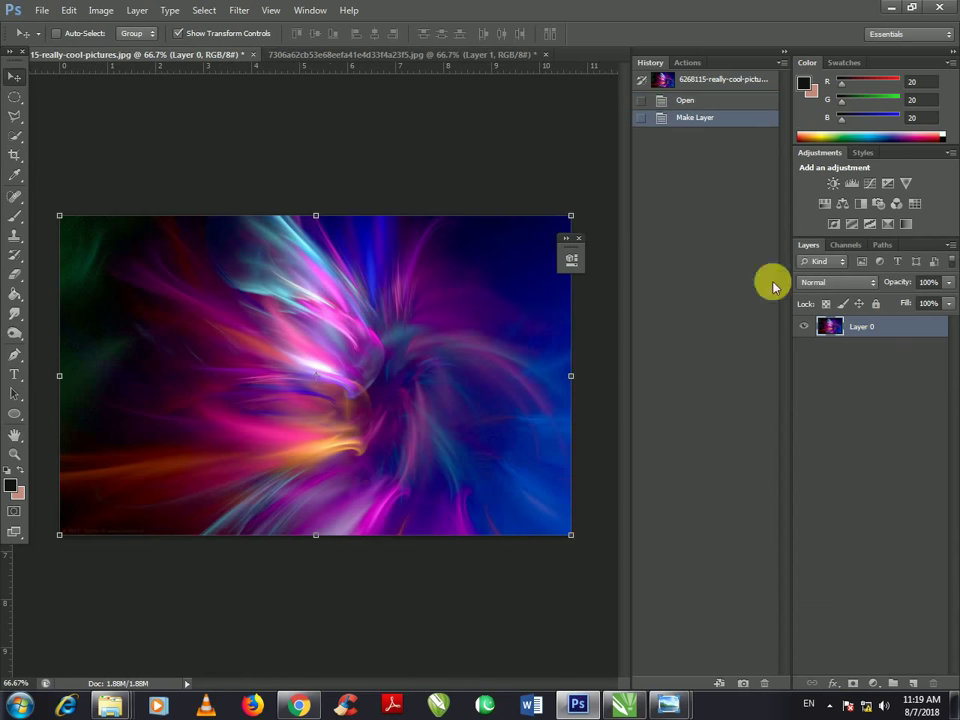
Step: Move the light-burst layer into the portrait and stretch it over the canvas
{"action": "mouse_move", "coordinate": [364, 356]}
{"action": "left_mouse_down"}
{"action": "mouse_move", "coordinate": [393, 57]}
{"action": "mouse_move", "coordinate": [347, 349]}
{"action": "left_mouse_up"}
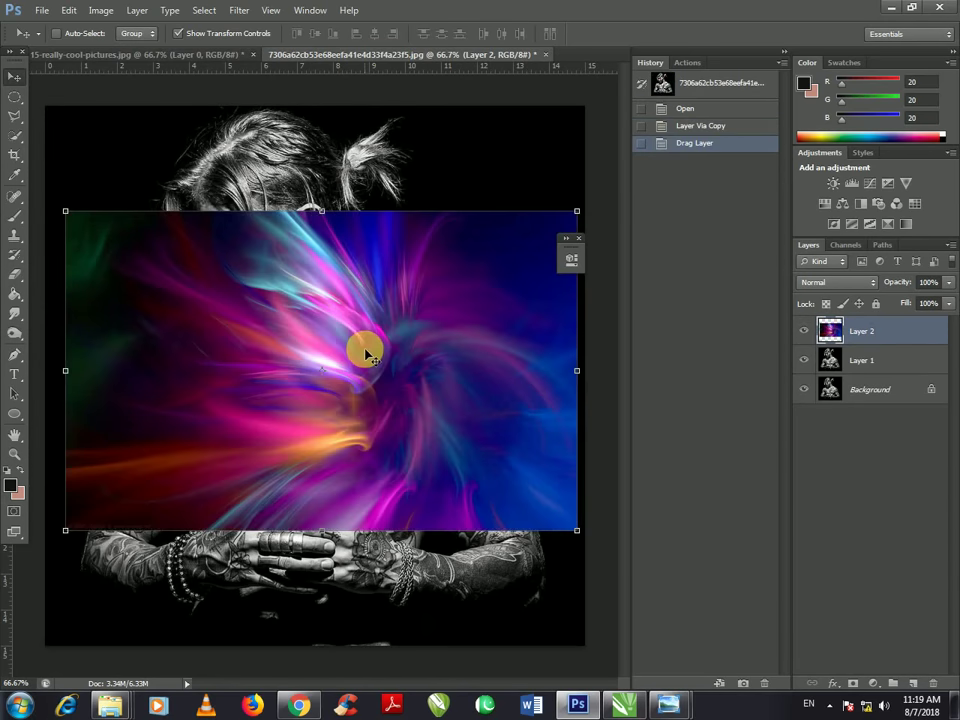
{"action": "scroll", "coordinate": [347, 349], "scroll_direction": "down", "scroll_amount": 2}
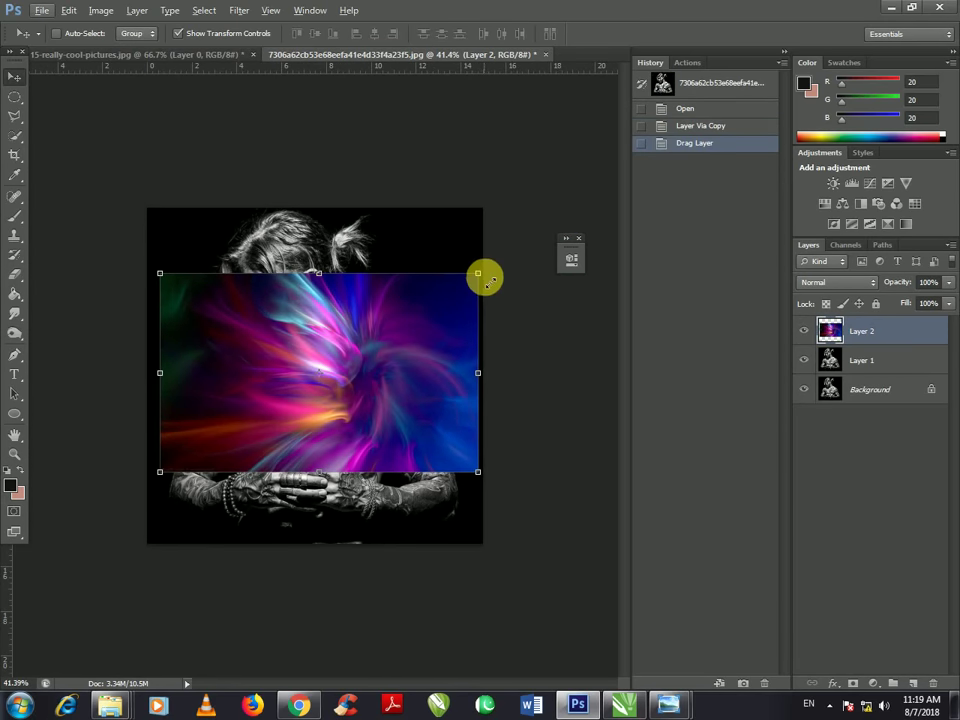
{"action": "mouse_move", "coordinate": [486, 282]}
{"action": "left_mouse_down"}
{"action": "mouse_move", "coordinate": [500, 205]}
{"action": "mouse_move", "coordinate": [489, 201]}
{"action": "left_mouse_up"}
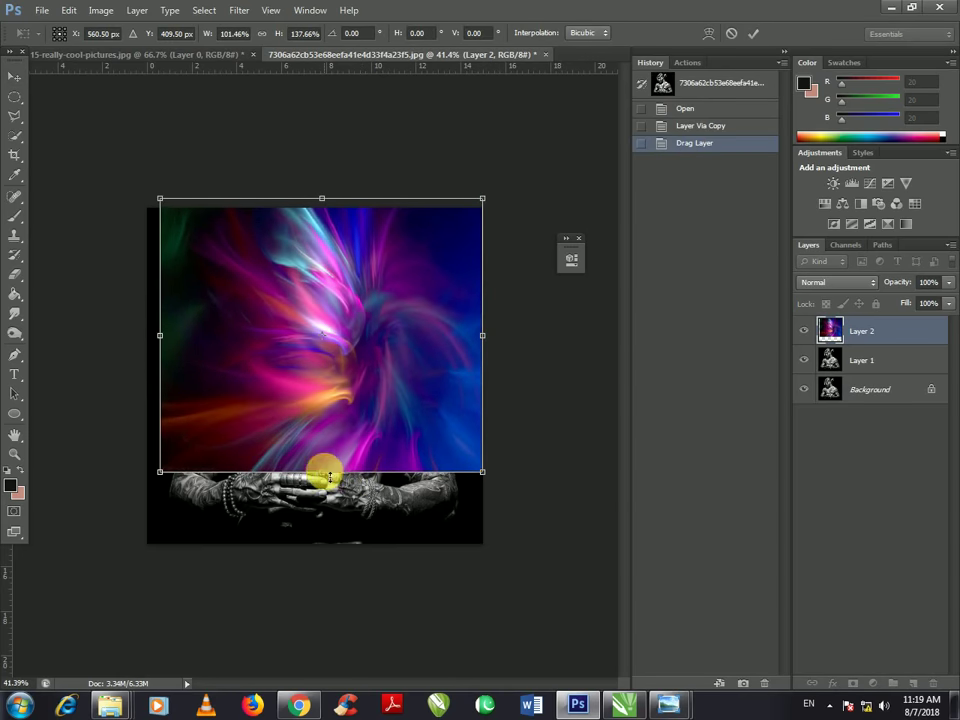
{"action": "left_click_drag", "start_coordinate": [330, 477], "coordinate": [310, 551]}
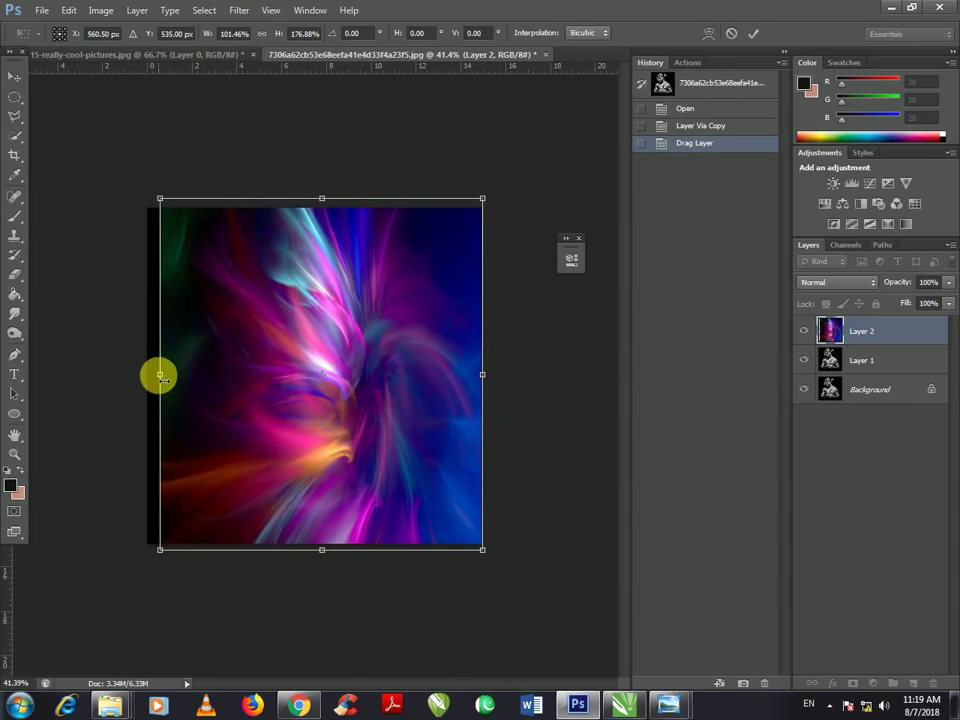
{"action": "left_click_drag", "start_coordinate": [160, 376], "coordinate": [139, 374]}
Step: Set the overlay's blend mode to Overlay, enlarge it, rotate it 135° and commit
{"action": "left_click", "coordinate": [838, 282]}
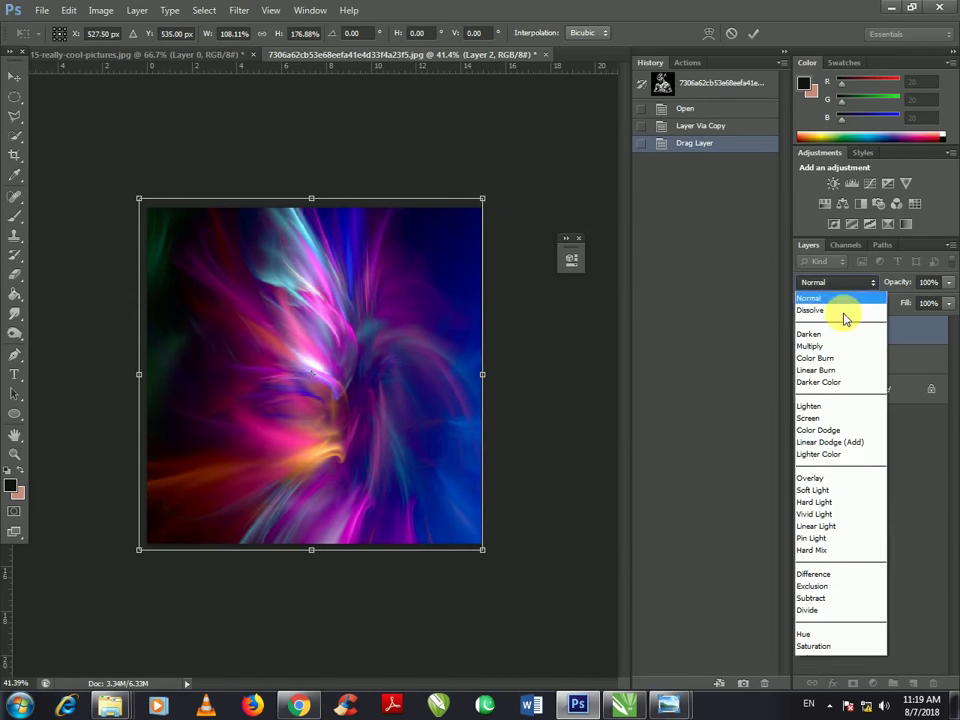
{"action": "left_click", "coordinate": [849, 479]}
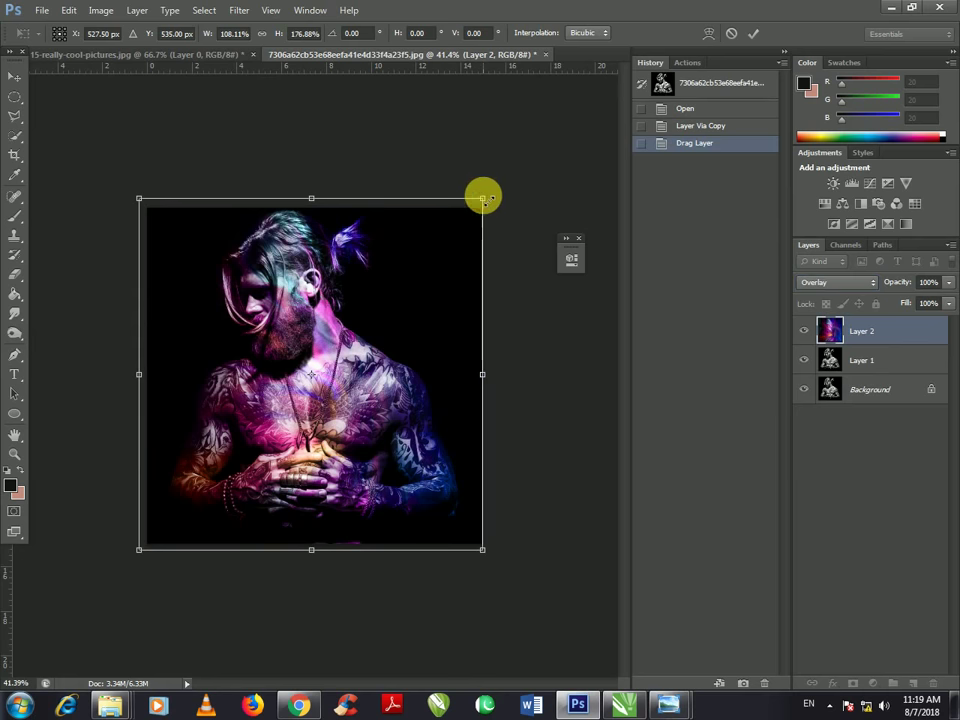
{"action": "left_click_drag", "start_coordinate": [483, 197], "coordinate": [512, 152]}
{"action": "left_click_drag", "start_coordinate": [557, 231], "coordinate": [608, 411]}
{"action": "mouse_move", "coordinate": [467, 383]}
{"action": "left_mouse_down"}
{"action": "mouse_move", "coordinate": [455, 408]}
{"action": "mouse_move", "coordinate": [420, 407]}
{"action": "left_mouse_up"}
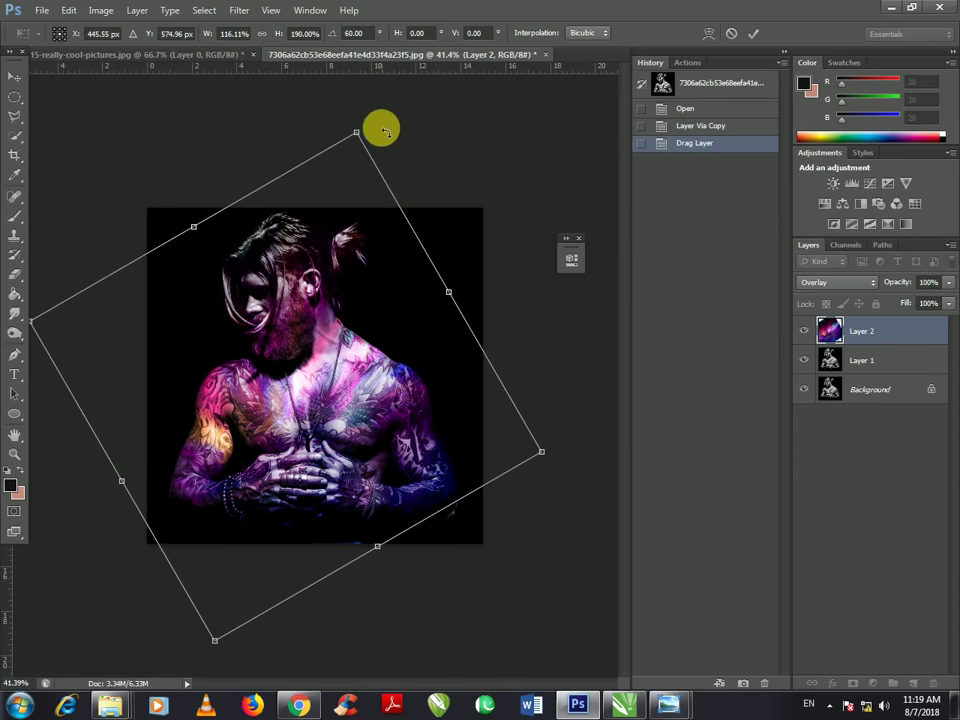
{"action": "left_click_drag", "start_coordinate": [384, 130], "coordinate": [567, 389]}
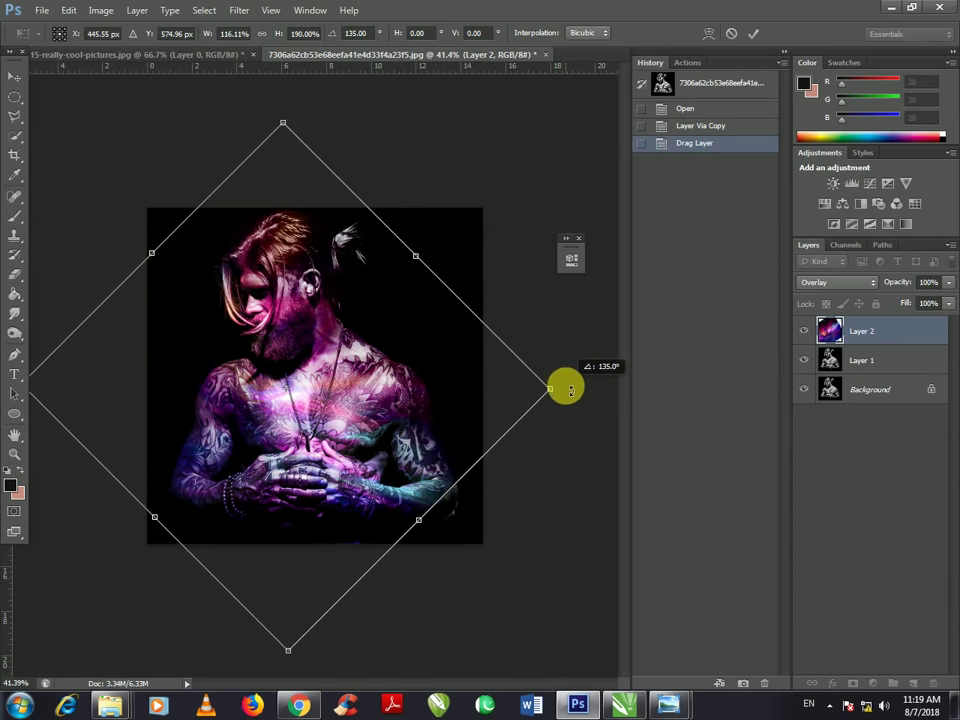
{"action": "left_click", "coordinate": [753, 33]}
Step: Add a layer mask to the light-burst Layer 2 and select the Brush tool
{"action": "scroll", "coordinate": [280, 275], "scroll_direction": "up", "scroll_amount": 2}
{"action": "scroll", "coordinate": [246, 315], "scroll_direction": "up", "scroll_amount": 3}
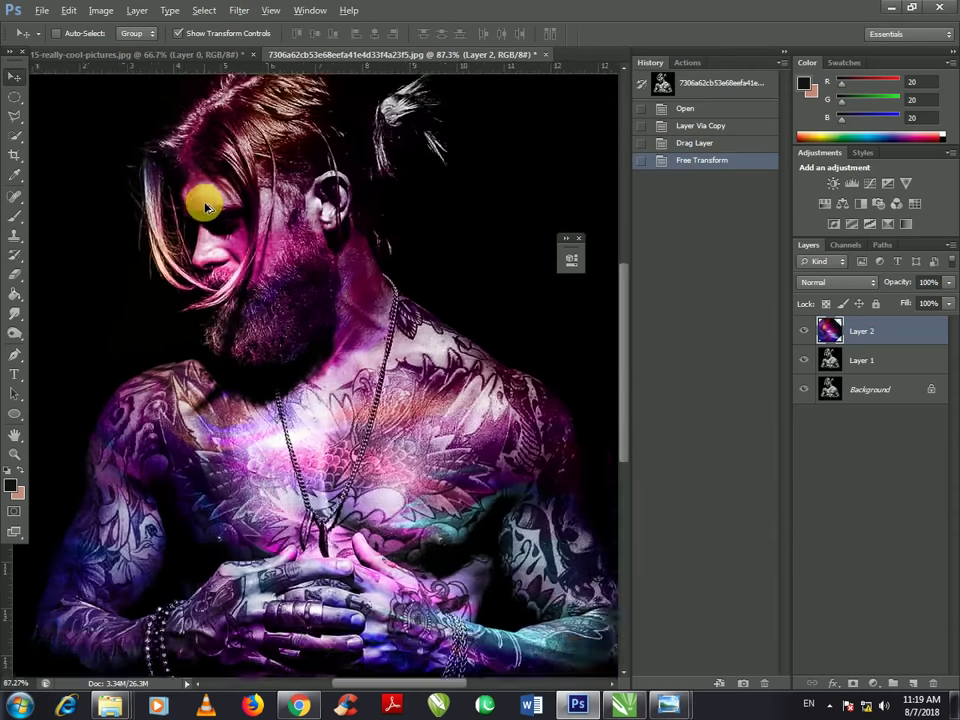
{"action": "scroll", "coordinate": [204, 199], "scroll_direction": "up", "scroll_amount": 2}
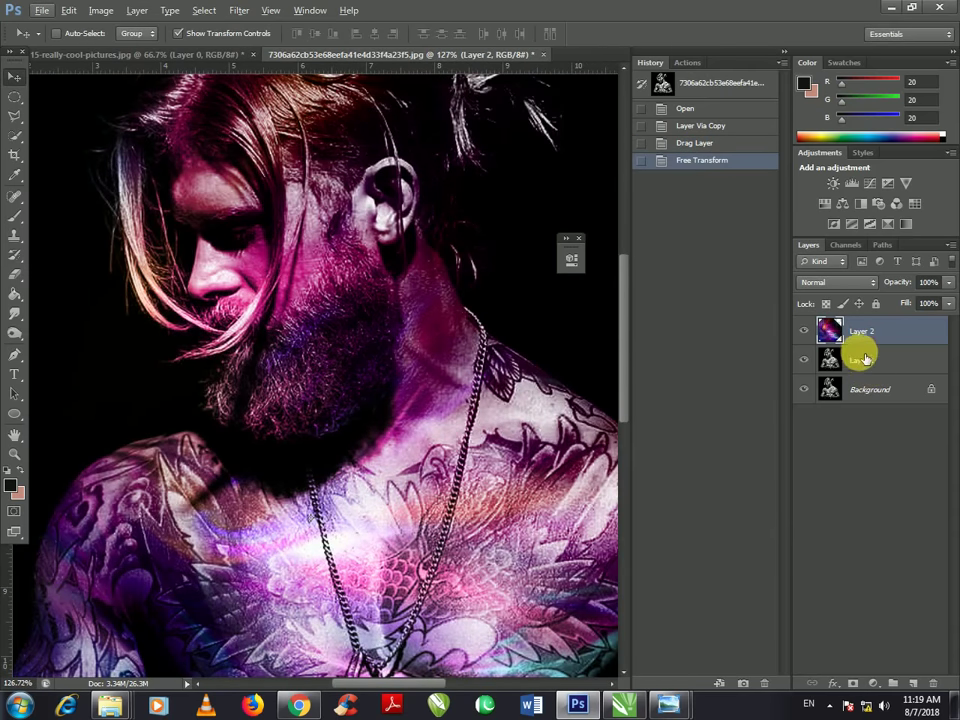
{"action": "left_click", "coordinate": [852, 683]}
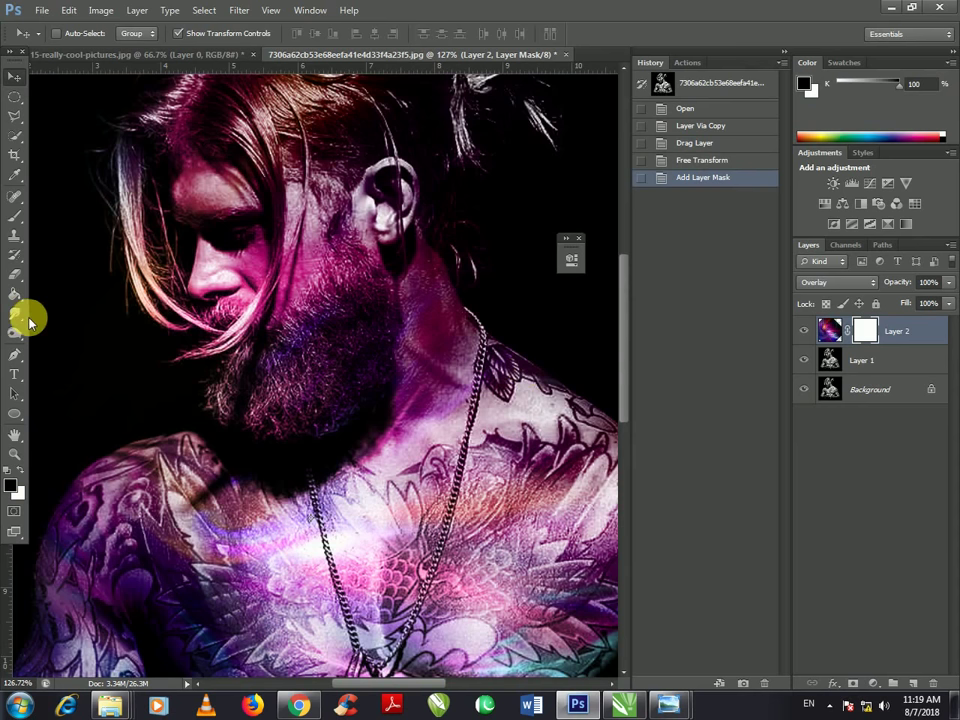
{"action": "left_click", "coordinate": [15, 216]}
Step: Paint black on the mask to hide the overlay from the forehead and cheek
{"action": "scroll", "coordinate": [195, 182], "scroll_direction": "up", "scroll_amount": 2}
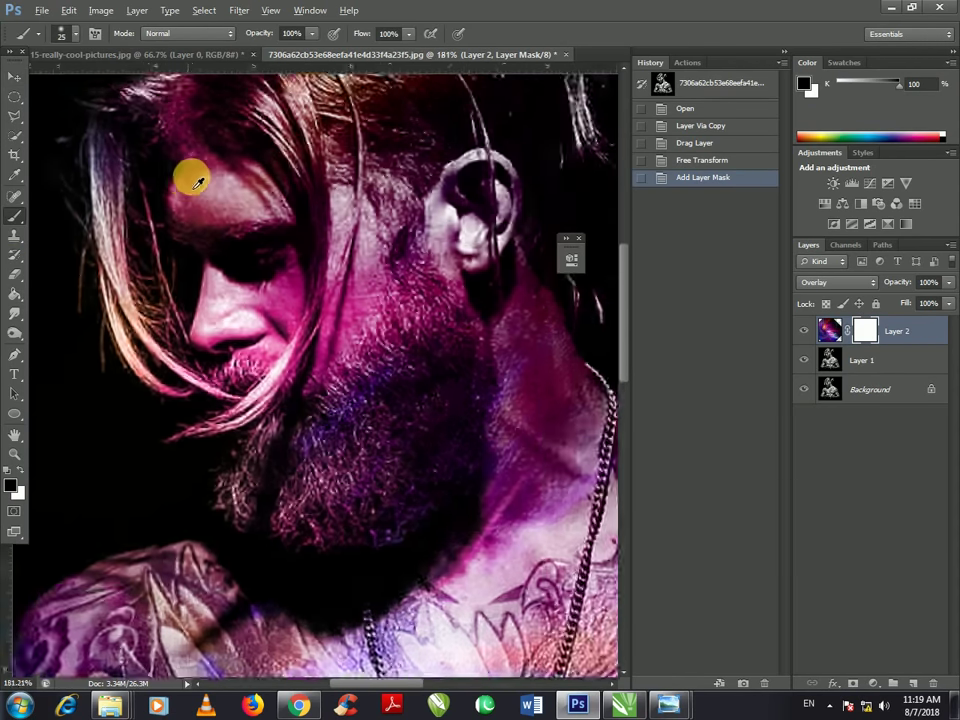
{"action": "scroll", "coordinate": [197, 182], "scroll_direction": "up", "scroll_amount": 1}
{"action": "mouse_move", "coordinate": [200, 231]}
{"action": "left_mouse_down"}
{"action": "mouse_move", "coordinate": [262, 186]}
{"action": "mouse_move", "coordinate": [212, 208]}
{"action": "mouse_move", "coordinate": [300, 208]}
{"action": "mouse_move", "coordinate": [305, 195]}
{"action": "left_mouse_up"}
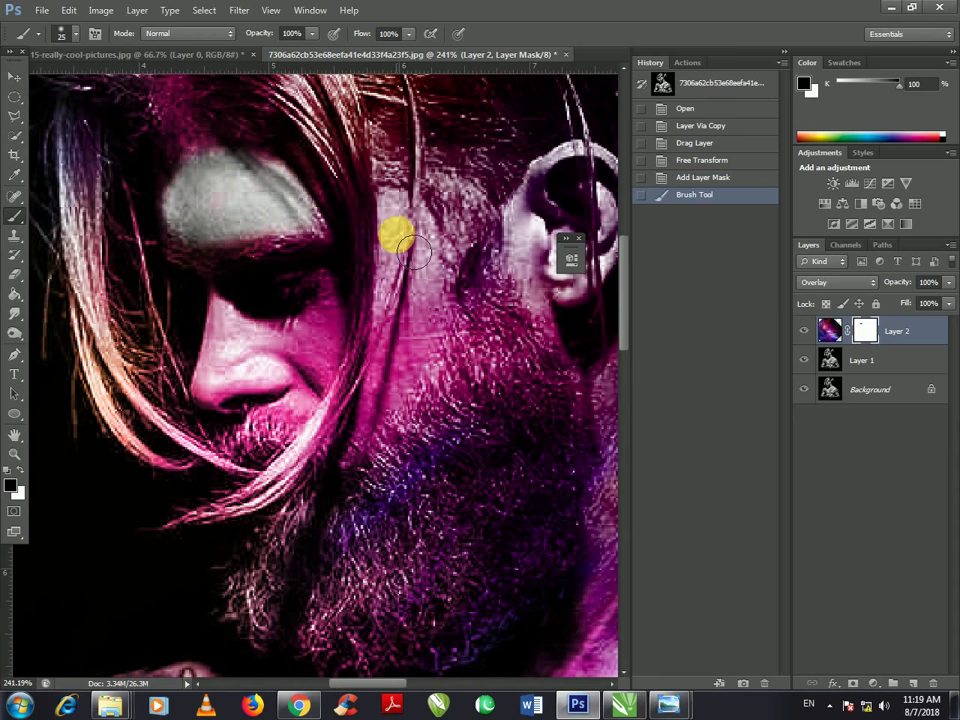
{"action": "key", "text": "bracketleft"}
{"action": "key", "text": "bracketleft"}
{"action": "mouse_move", "coordinate": [408, 203]}
{"action": "left_mouse_down"}
{"action": "mouse_move", "coordinate": [381, 274]}
{"action": "mouse_move", "coordinate": [381, 321]}
{"action": "mouse_move", "coordinate": [390, 266]}
{"action": "mouse_move", "coordinate": [374, 402]}
{"action": "mouse_move", "coordinate": [401, 403]}
{"action": "mouse_move", "coordinate": [456, 334]}
{"action": "mouse_move", "coordinate": [448, 264]}
{"action": "mouse_move", "coordinate": [424, 285]}
{"action": "mouse_move", "coordinate": [439, 315]}
{"action": "mouse_move", "coordinate": [435, 246]}
{"action": "mouse_move", "coordinate": [447, 316]}
{"action": "mouse_move", "coordinate": [438, 357]}
{"action": "mouse_move", "coordinate": [402, 404]}
{"action": "mouse_move", "coordinate": [422, 289]}
{"action": "mouse_move", "coordinate": [404, 351]}
{"action": "mouse_move", "coordinate": [420, 300]}
{"action": "mouse_move", "coordinate": [392, 326]}
{"action": "mouse_move", "coordinate": [398, 350]}
{"action": "mouse_move", "coordinate": [415, 300]}
{"action": "left_mouse_up"}
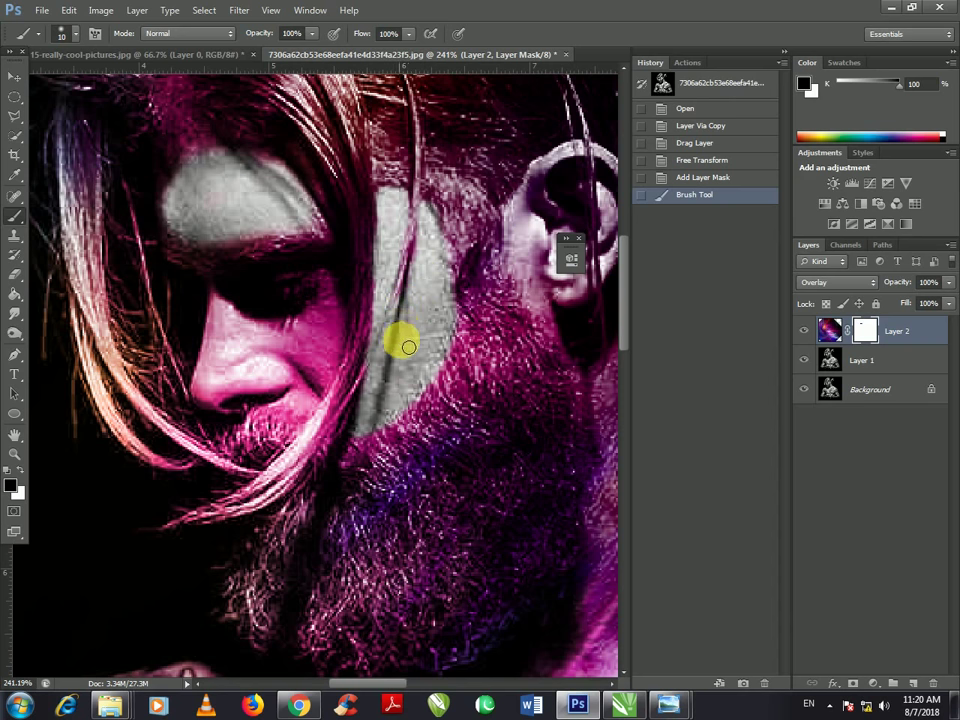
{"action": "mouse_move", "coordinate": [409, 347]}
{"action": "left_mouse_down"}
{"action": "mouse_move", "coordinate": [399, 377]}
{"action": "mouse_move", "coordinate": [336, 377]}
{"action": "mouse_move", "coordinate": [320, 352]}
{"action": "mouse_move", "coordinate": [256, 366]}
{"action": "mouse_move", "coordinate": [229, 350]}
{"action": "mouse_move", "coordinate": [291, 386]}
{"action": "mouse_move", "coordinate": [342, 364]}
{"action": "mouse_move", "coordinate": [330, 297]}
{"action": "mouse_move", "coordinate": [272, 300]}
{"action": "mouse_move", "coordinate": [327, 368]}
{"action": "mouse_move", "coordinate": [287, 316]}
{"action": "mouse_move", "coordinate": [238, 308]}
{"action": "mouse_move", "coordinate": [218, 390]}
{"action": "mouse_move", "coordinate": [270, 404]}
{"action": "mouse_move", "coordinate": [327, 380]}
{"action": "mouse_move", "coordinate": [327, 329]}
{"action": "mouse_move", "coordinate": [310, 310]}
{"action": "mouse_move", "coordinate": [246, 289]}
{"action": "mouse_move", "coordinate": [223, 243]}
{"action": "mouse_move", "coordinate": [239, 302]}
{"action": "left_mouse_up"}
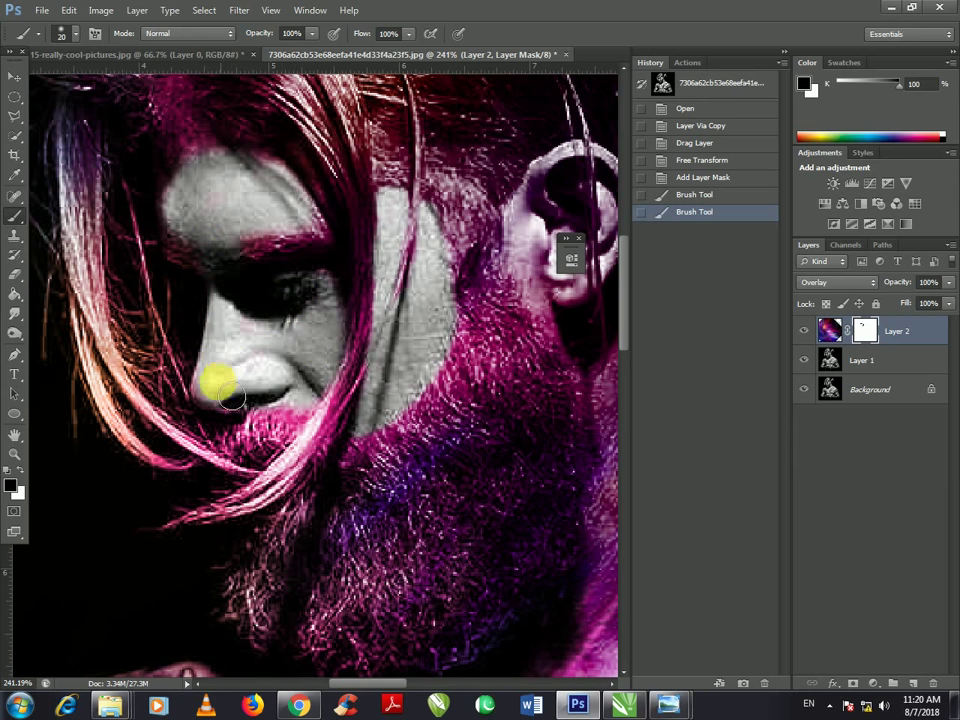
Step: Mask the overlay off the nose, upper lip and ear
{"action": "left_click_drag", "start_coordinate": [219, 400], "coordinate": [237, 416]}
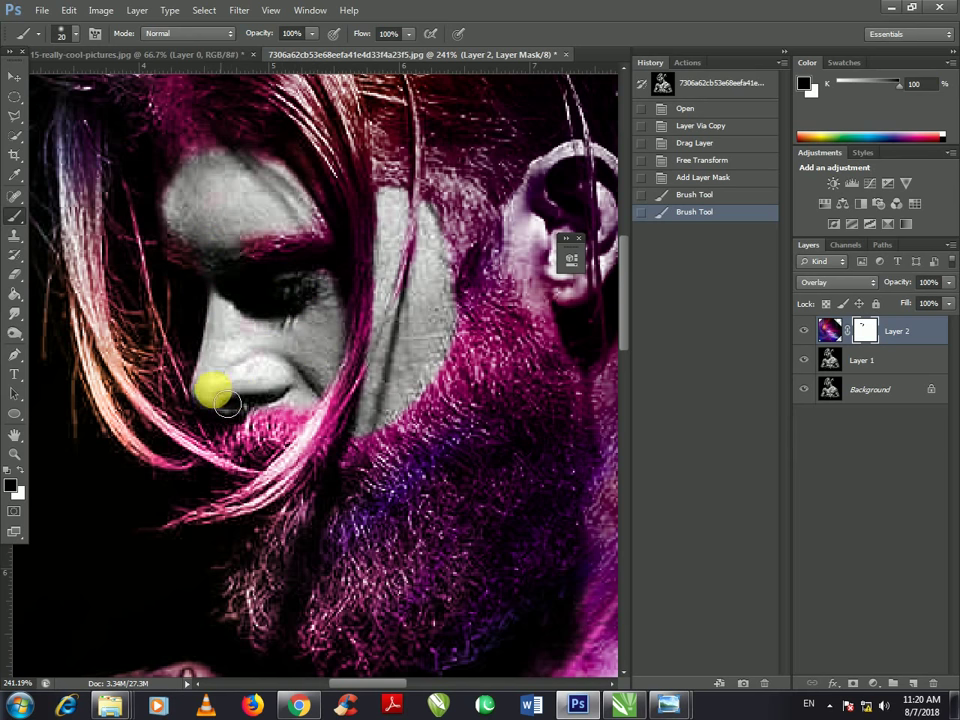
{"action": "mouse_move", "coordinate": [232, 326]}
{"action": "left_mouse_down"}
{"action": "mouse_move", "coordinate": [289, 300]}
{"action": "mouse_move", "coordinate": [315, 274]}
{"action": "mouse_move", "coordinate": [255, 302]}
{"action": "left_mouse_up"}
{"action": "scroll", "coordinate": [262, 282], "scroll_direction": "down", "scroll_amount": 3}
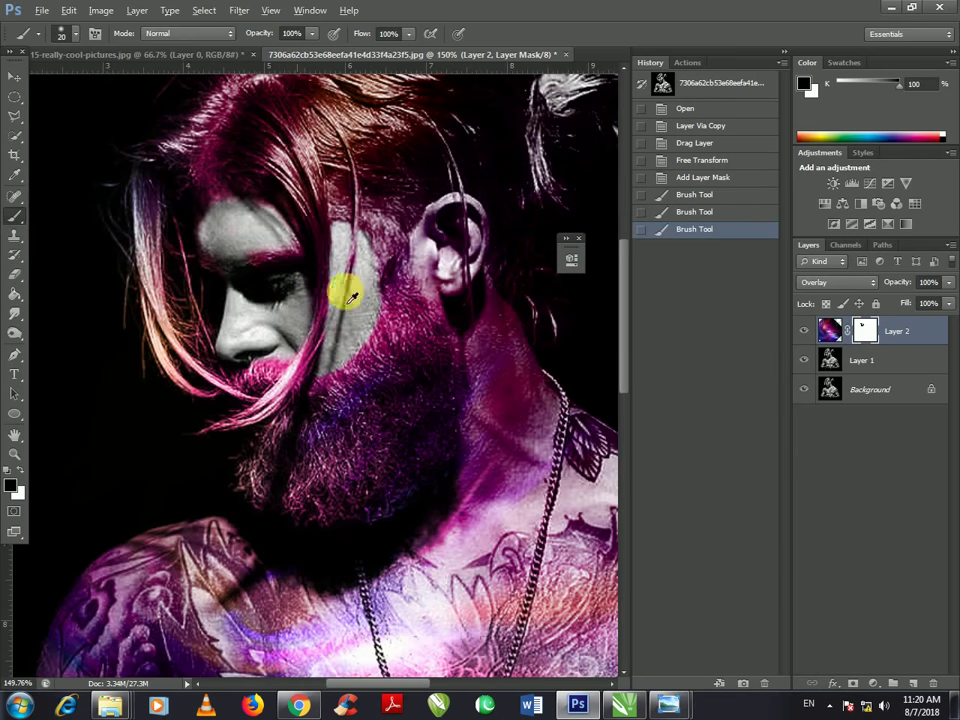
{"action": "scroll", "coordinate": [454, 268], "scroll_direction": "up", "scroll_amount": 2}
{"action": "mouse_move", "coordinate": [420, 260]}
{"action": "left_mouse_down"}
{"action": "mouse_move", "coordinate": [430, 297]}
{"action": "mouse_move", "coordinate": [482, 269]}
{"action": "mouse_move", "coordinate": [501, 234]}
{"action": "mouse_move", "coordinate": [487, 201]}
{"action": "mouse_move", "coordinate": [448, 204]}
{"action": "mouse_move", "coordinate": [444, 268]}
{"action": "mouse_move", "coordinate": [446, 206]}
{"action": "mouse_move", "coordinate": [463, 233]}
{"action": "mouse_move", "coordinate": [467, 208]}
{"action": "mouse_move", "coordinate": [476, 253]}
{"action": "mouse_move", "coordinate": [450, 184]}
{"action": "mouse_move", "coordinate": [423, 275]}
{"action": "mouse_move", "coordinate": [428, 250]}
{"action": "left_mouse_up"}
Step: Brush black on the mask to clear the overlay from the neck
{"action": "scroll", "coordinate": [428, 250], "scroll_direction": "down", "scroll_amount": 2}
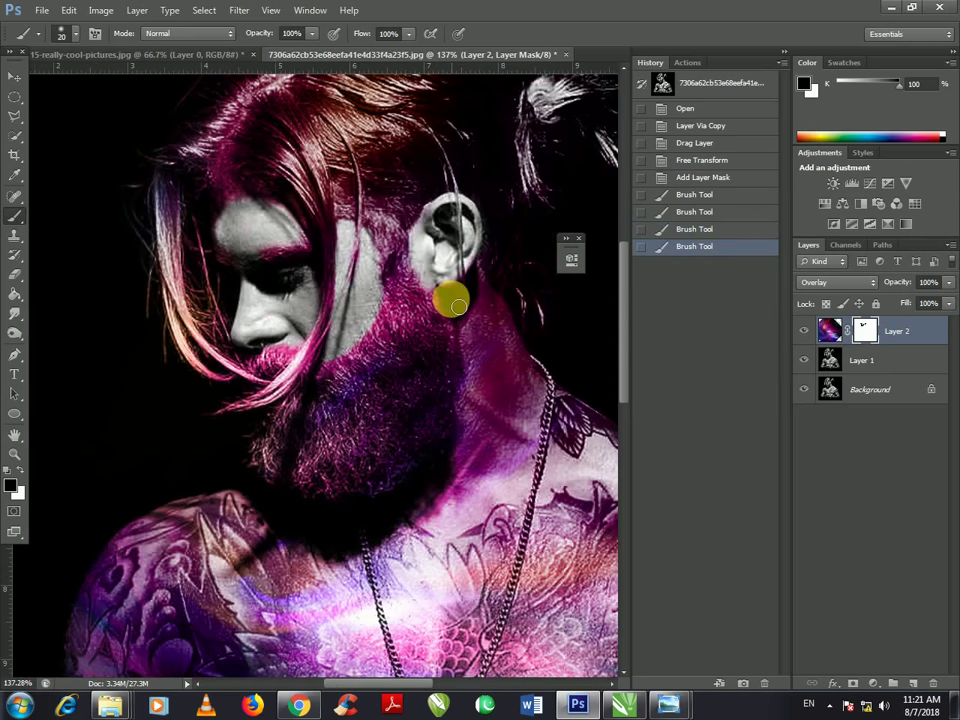
{"action": "mouse_move", "coordinate": [469, 333]}
{"action": "left_mouse_down"}
{"action": "mouse_move", "coordinate": [473, 354]}
{"action": "mouse_move", "coordinate": [465, 339]}
{"action": "mouse_move", "coordinate": [479, 289]}
{"action": "mouse_move", "coordinate": [501, 316]}
{"action": "left_mouse_up"}
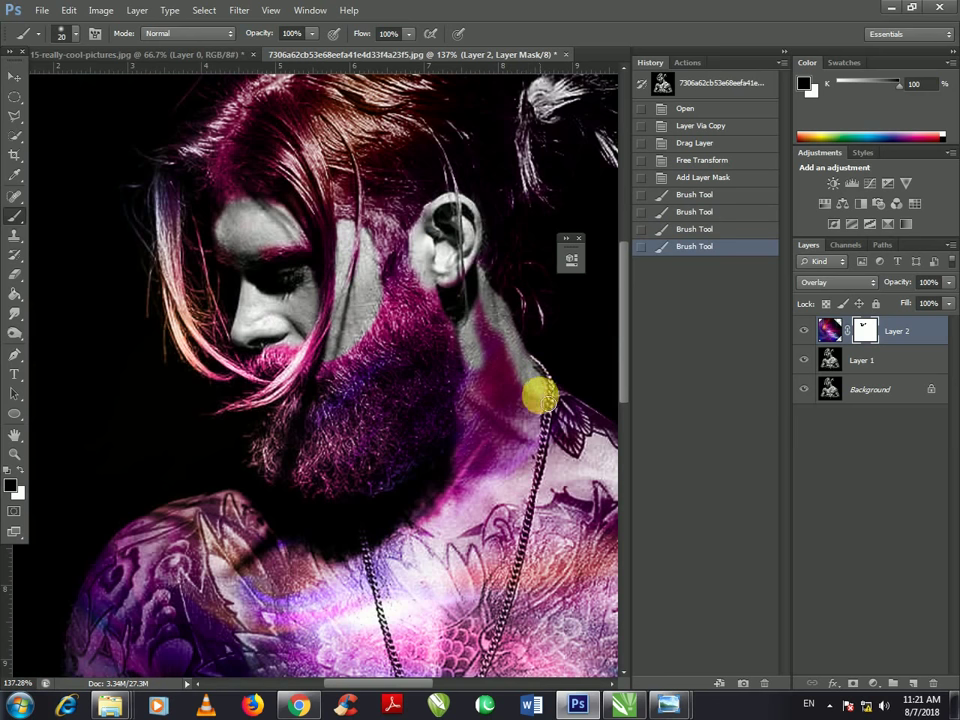
{"action": "mouse_move", "coordinate": [530, 434]}
{"action": "left_mouse_down"}
{"action": "mouse_move", "coordinate": [531, 459]}
{"action": "mouse_move", "coordinate": [521, 459]}
{"action": "mouse_move", "coordinate": [521, 375]}
{"action": "mouse_move", "coordinate": [497, 358]}
{"action": "mouse_move", "coordinate": [482, 317]}
{"action": "mouse_move", "coordinate": [476, 422]}
{"action": "mouse_move", "coordinate": [493, 454]}
{"action": "mouse_move", "coordinate": [472, 428]}
{"action": "mouse_move", "coordinate": [491, 422]}
{"action": "mouse_move", "coordinate": [460, 533]}
{"action": "left_mouse_up"}
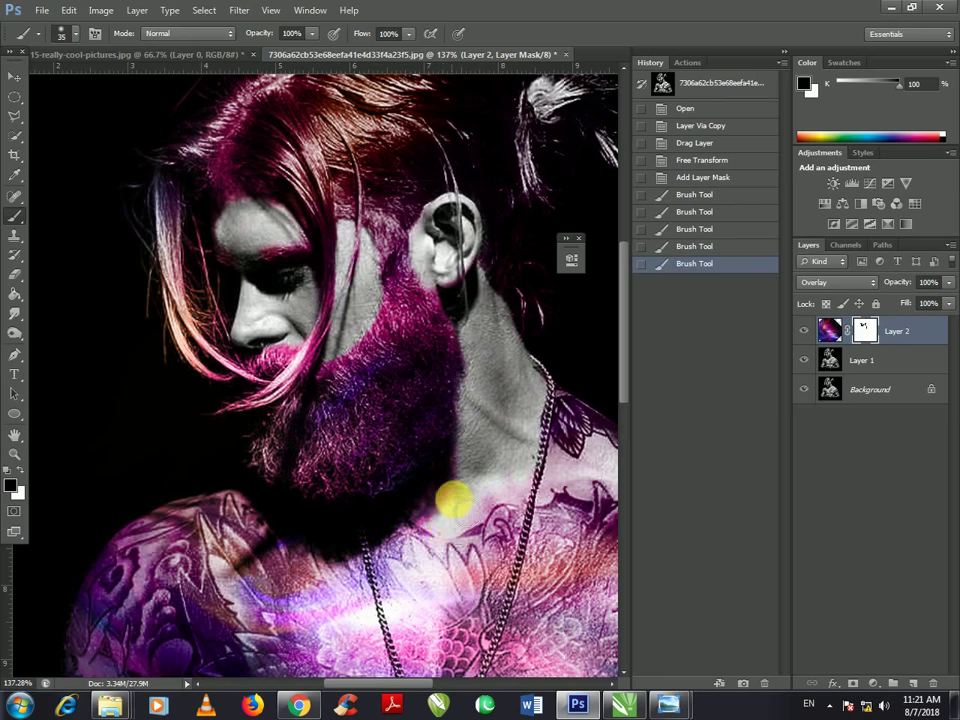
{"action": "mouse_move", "coordinate": [466, 486]}
{"action": "left_mouse_down"}
{"action": "mouse_move", "coordinate": [476, 401]}
{"action": "mouse_move", "coordinate": [450, 456]}
{"action": "left_mouse_up"}
{"action": "scroll", "coordinate": [450, 456], "scroll_direction": "down", "scroll_amount": 3}
{"action": "scroll", "coordinate": [418, 456], "scroll_direction": "down", "scroll_amount": 2}
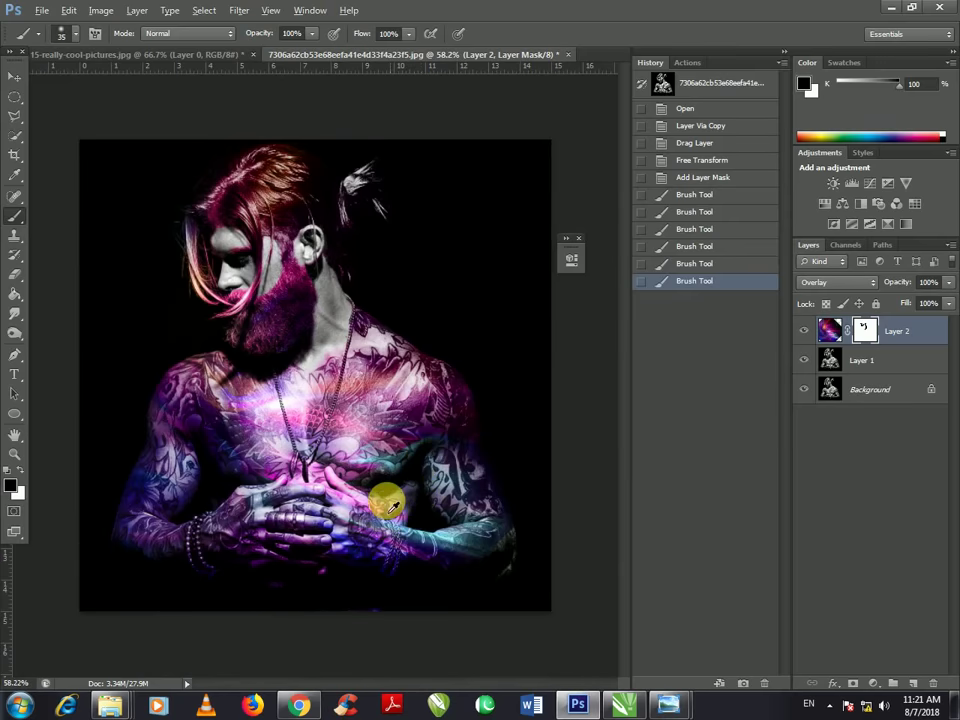
{"action": "scroll", "coordinate": [384, 490], "scroll_direction": "up", "scroll_amount": 2}
{"action": "scroll", "coordinate": [355, 325], "scroll_direction": "up", "scroll_amount": 2}
{"action": "scroll", "coordinate": [368, 305], "scroll_direction": "up", "scroll_amount": 2}
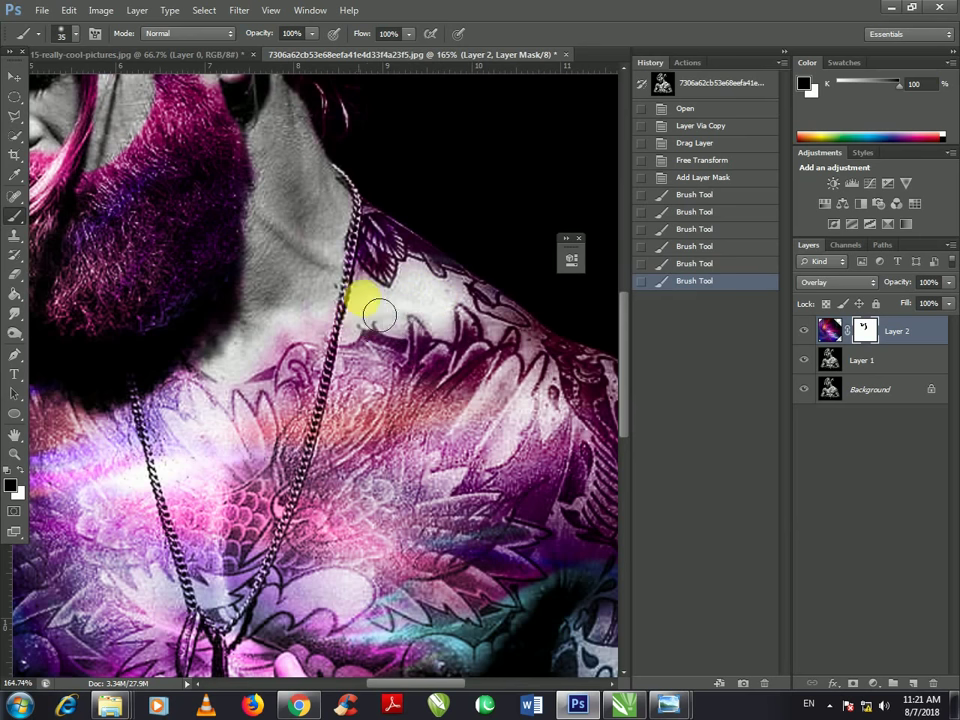
Step: Clear the overlay near the neck chain, then target Layer 2's image instead of its mask
{"action": "mouse_move", "coordinate": [309, 317]}
{"action": "left_mouse_down"}
{"action": "mouse_move", "coordinate": [325, 332]}
{"action": "mouse_move", "coordinate": [296, 255]}
{"action": "left_mouse_up"}
{"action": "scroll", "coordinate": [317, 251], "scroll_direction": "down", "scroll_amount": 3}
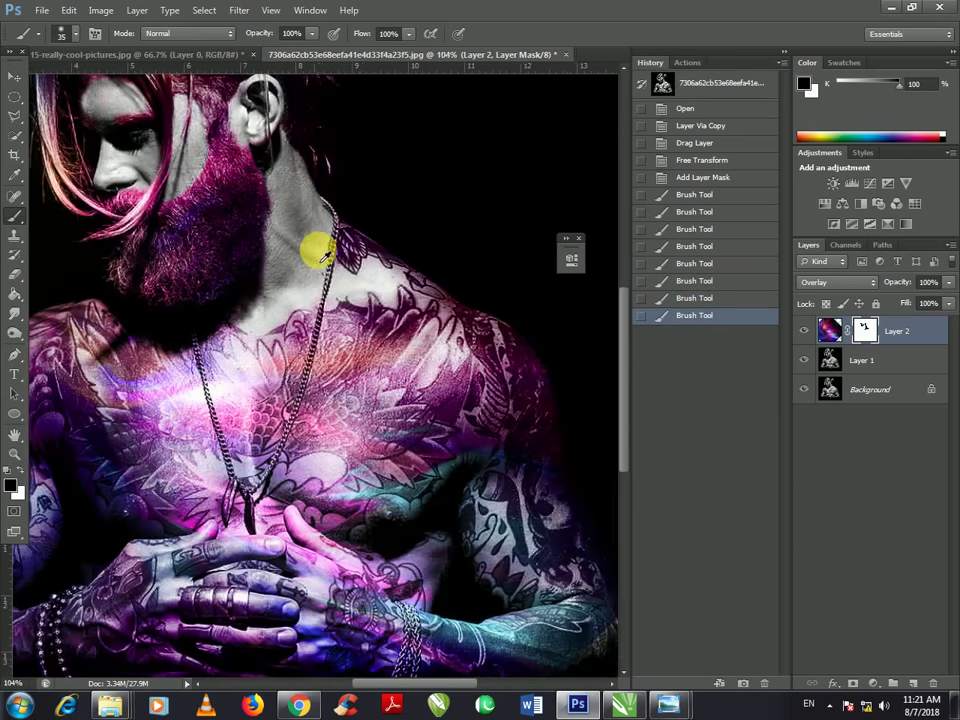
{"action": "scroll", "coordinate": [326, 251], "scroll_direction": "down", "scroll_amount": 2}
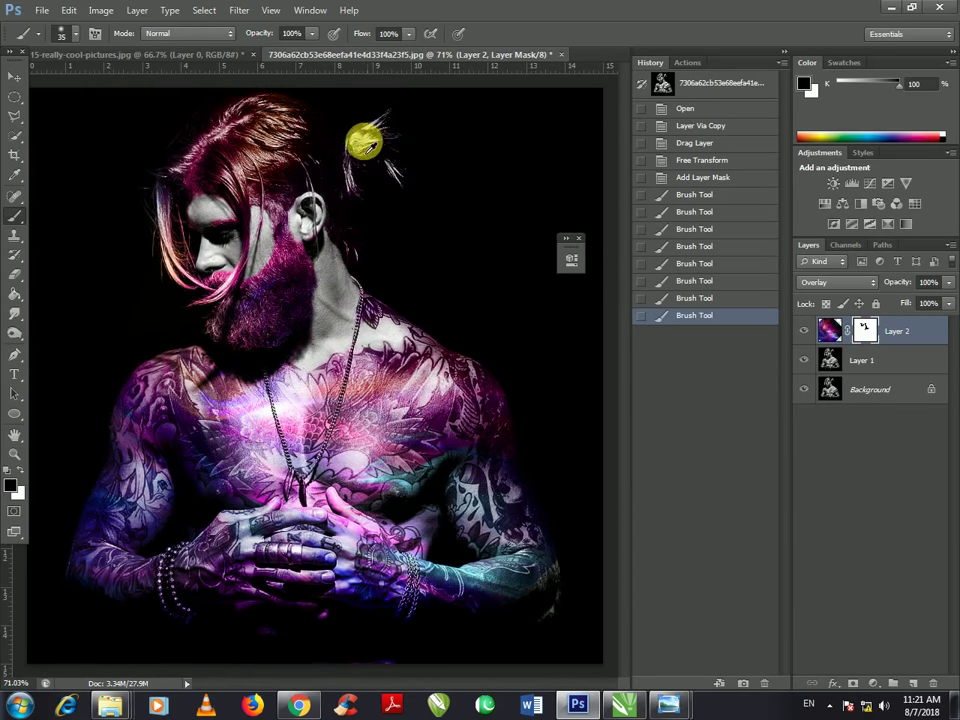
{"action": "left_click", "coordinate": [829, 330]}
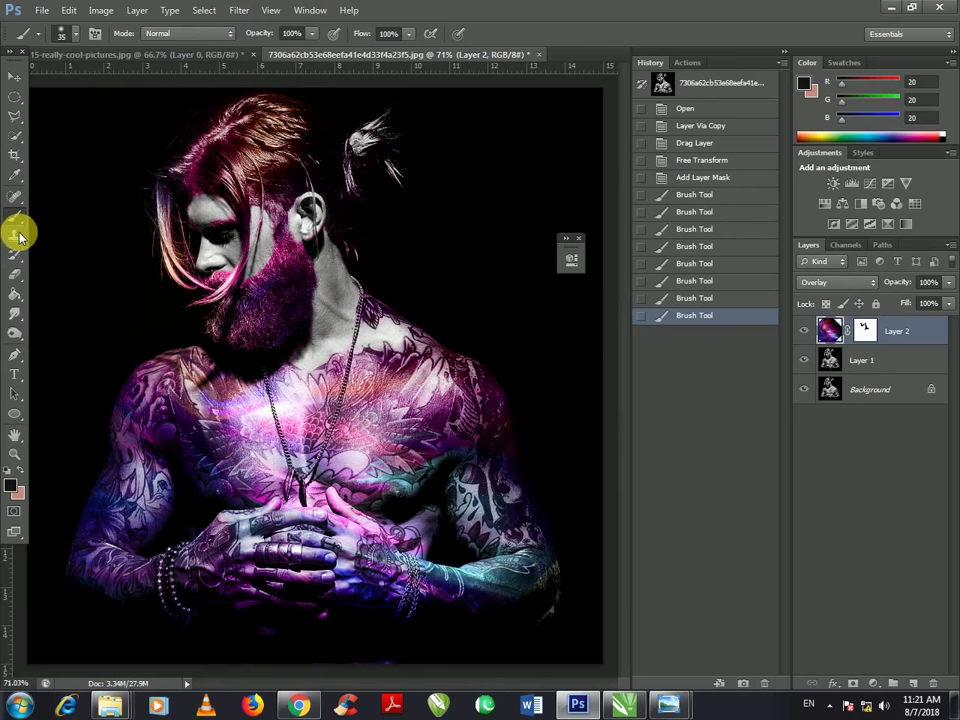
Step: Paint the hair bun area with a dark colour, then with teal
{"action": "left_click", "coordinate": [11, 485]}
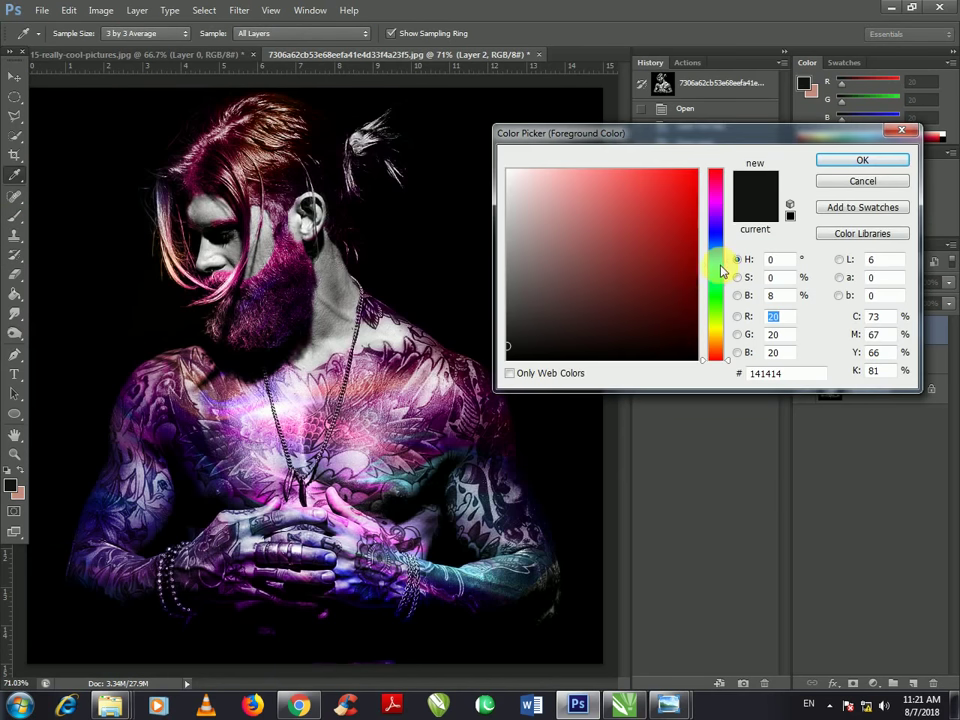
{"action": "left_click", "coordinate": [719, 264]}
{"action": "left_click", "coordinate": [862, 160]}
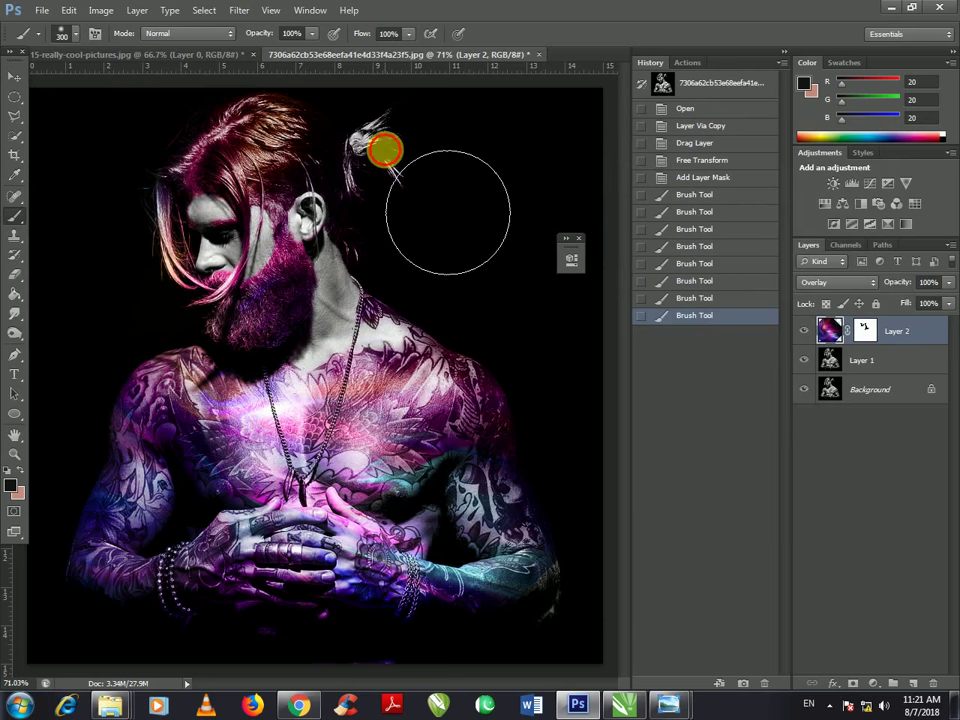
{"action": "left_click_drag", "start_coordinate": [385, 153], "coordinate": [385, 150]}
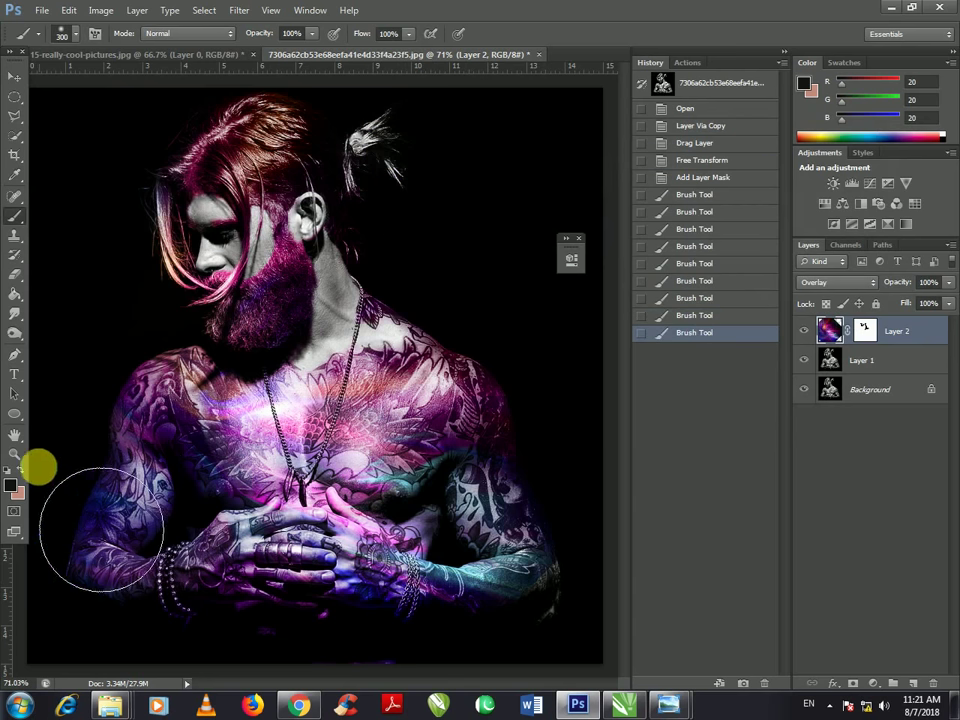
{"action": "left_click", "coordinate": [11, 484]}
{"action": "left_click", "coordinate": [624, 214]}
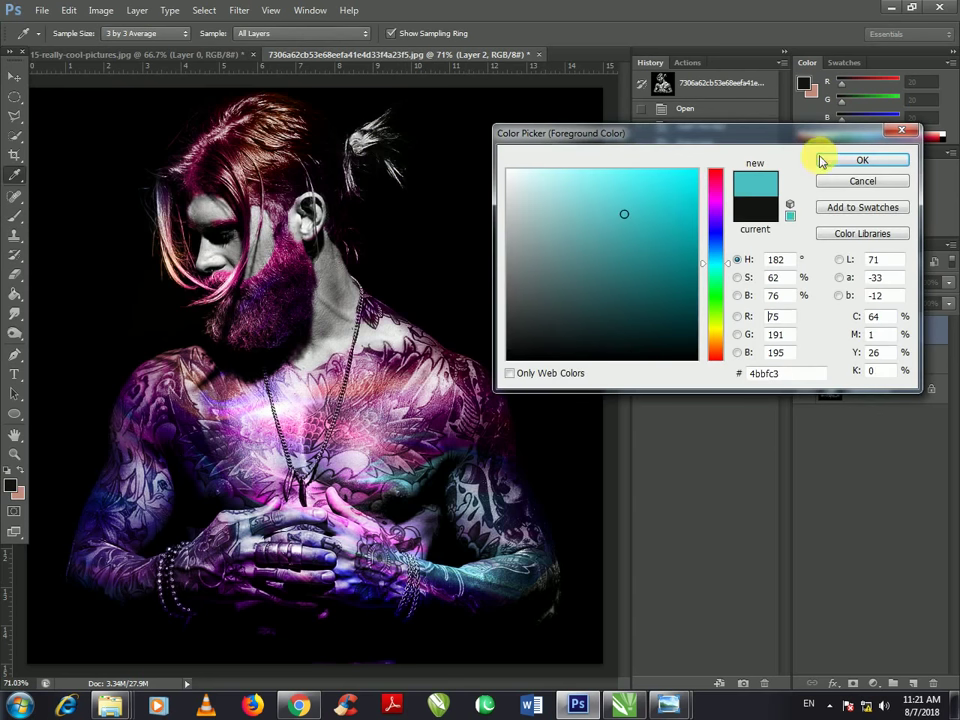
{"action": "left_click", "coordinate": [848, 161]}
{"action": "left_click_drag", "start_coordinate": [392, 153], "coordinate": [353, 140]}
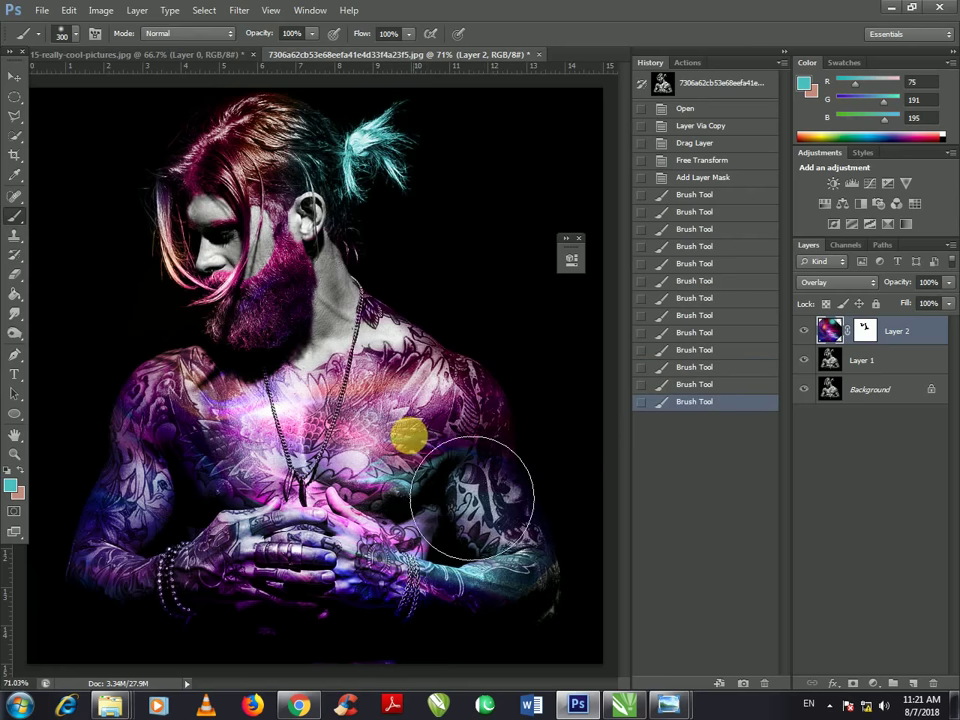
Step: Repaint the hair bun in bright orange ff5400
{"action": "left_click", "coordinate": [11, 482]}
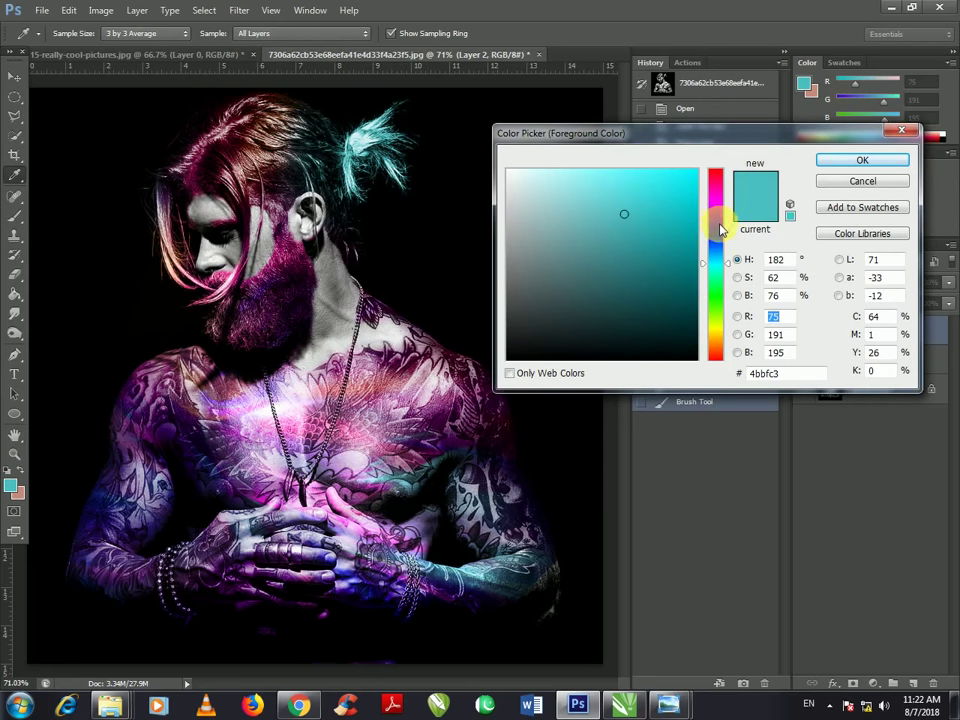
{"action": "mouse_move", "coordinate": [722, 354]}
{"action": "left_mouse_down"}
{"action": "mouse_move", "coordinate": [722, 342]}
{"action": "mouse_move", "coordinate": [722, 354]}
{"action": "left_mouse_up"}
{"action": "left_click_drag", "start_coordinate": [693, 195], "coordinate": [786, 163]}
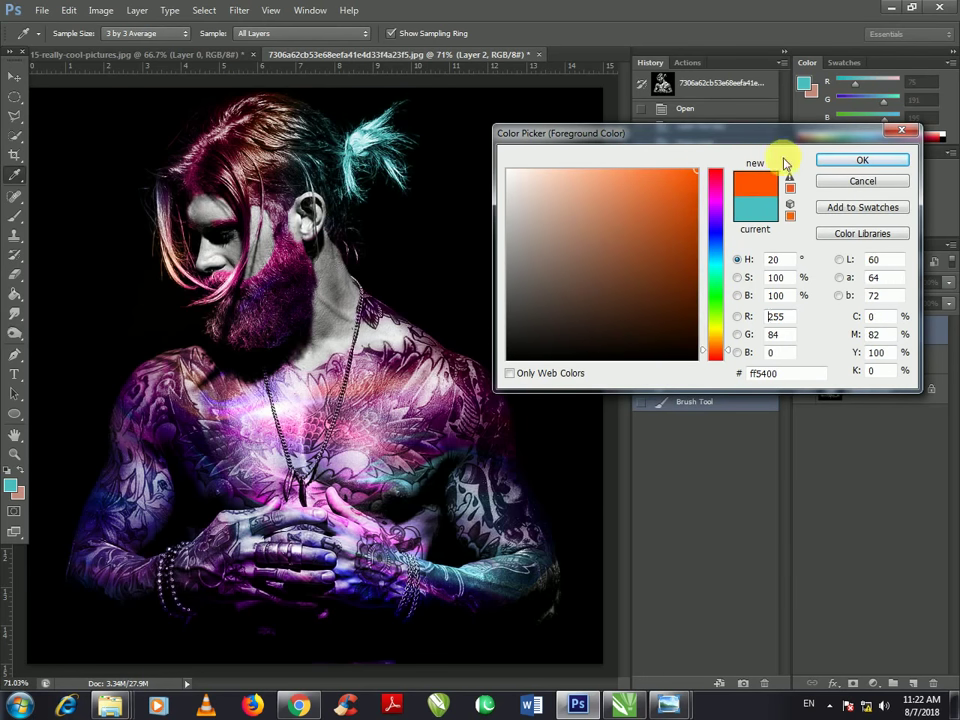
{"action": "key", "text": "Return"}
{"action": "left_click_drag", "start_coordinate": [447, 213], "coordinate": [442, 210]}
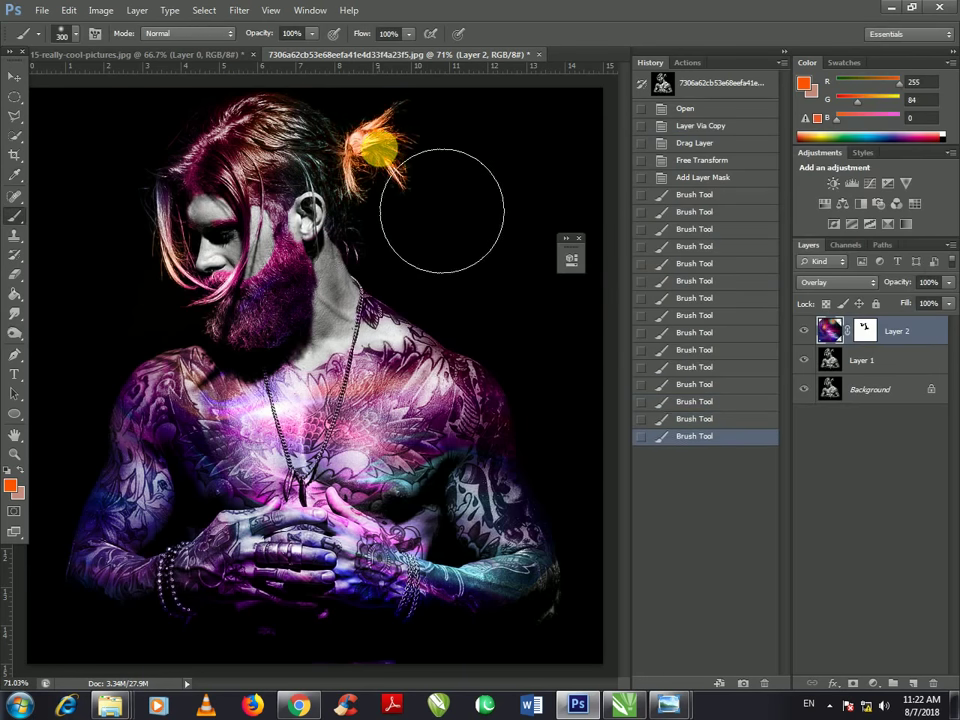
{"action": "scroll", "coordinate": [443, 332], "scroll_direction": "down", "scroll_amount": 2}
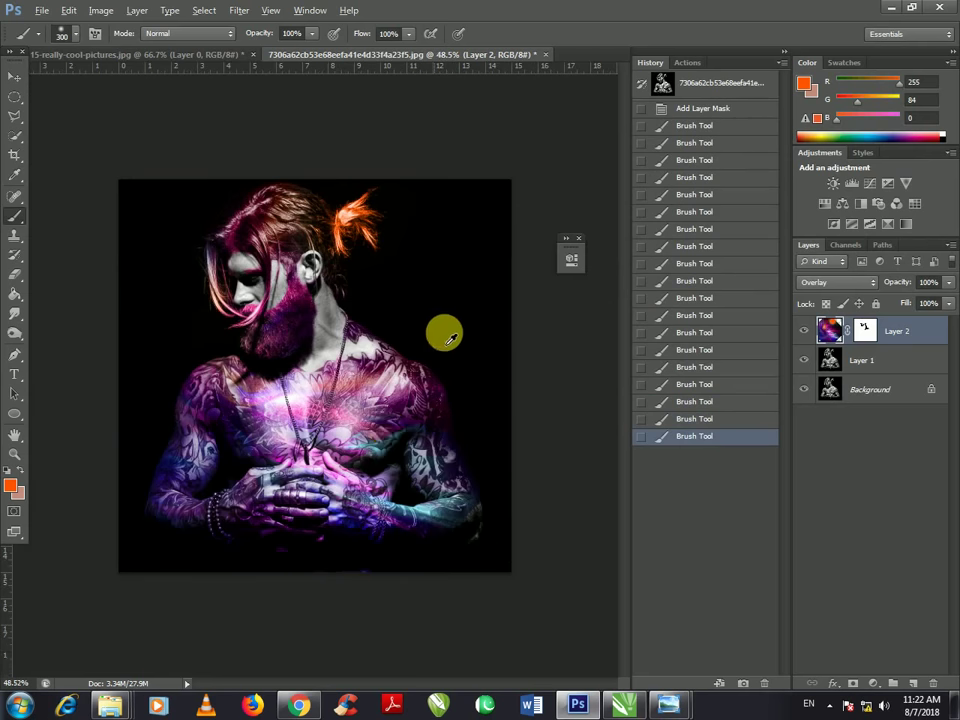
{"action": "scroll", "coordinate": [345, 530], "scroll_direction": "up", "scroll_amount": 1}
{"action": "scroll", "coordinate": [345, 535], "scroll_direction": "up", "scroll_amount": 1}
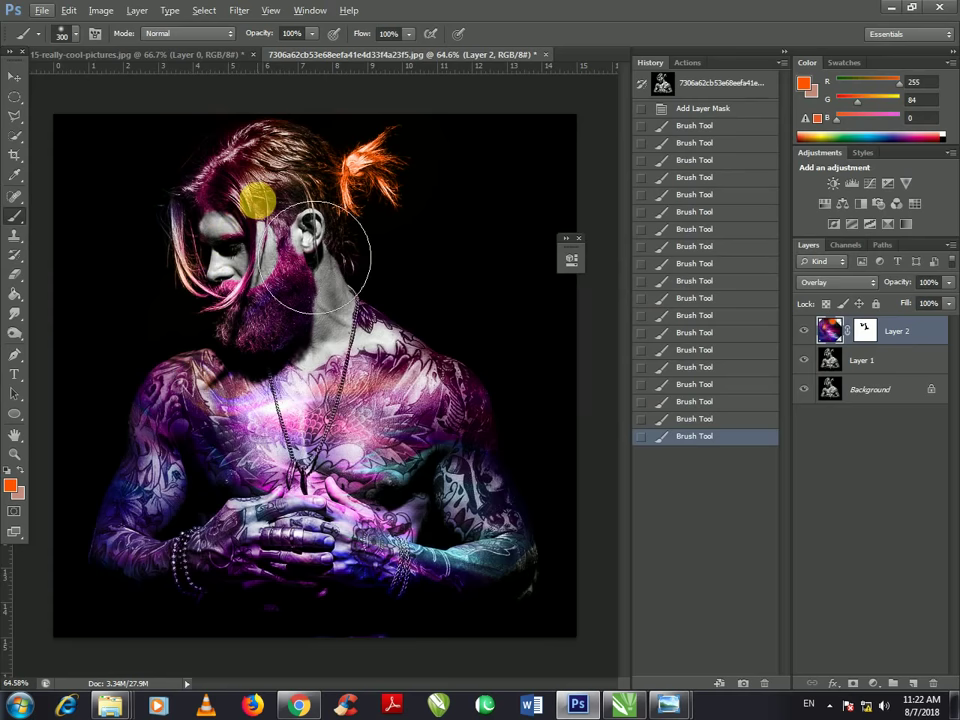
Step: Paint the top of the hair cyan
{"action": "left_click", "coordinate": [11, 488]}
{"action": "left_click", "coordinate": [714, 272]}
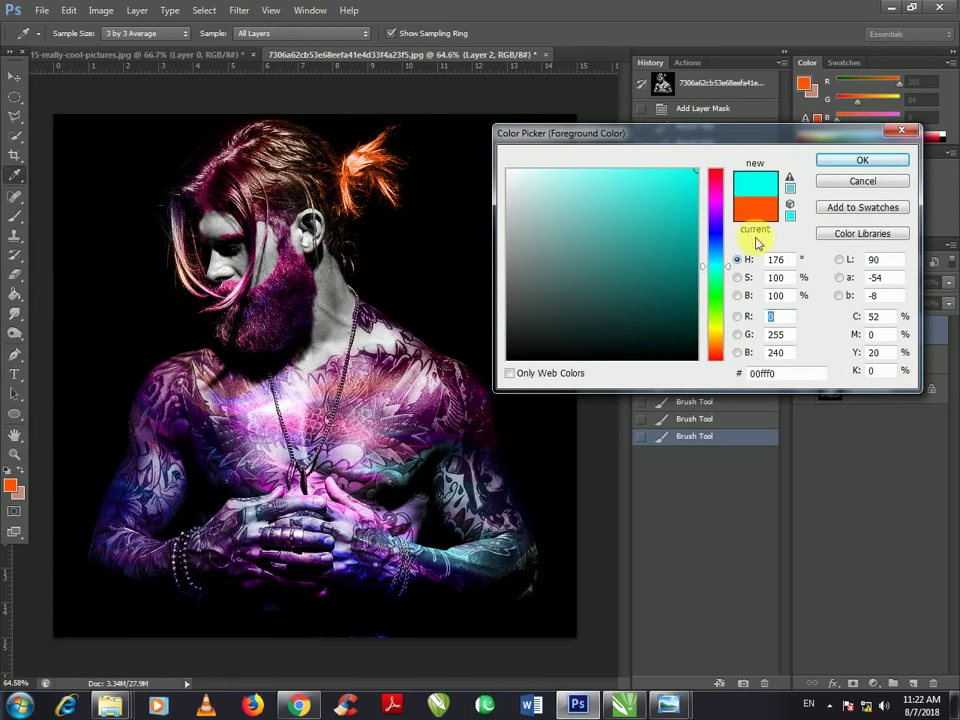
{"action": "left_click", "coordinate": [843, 166]}
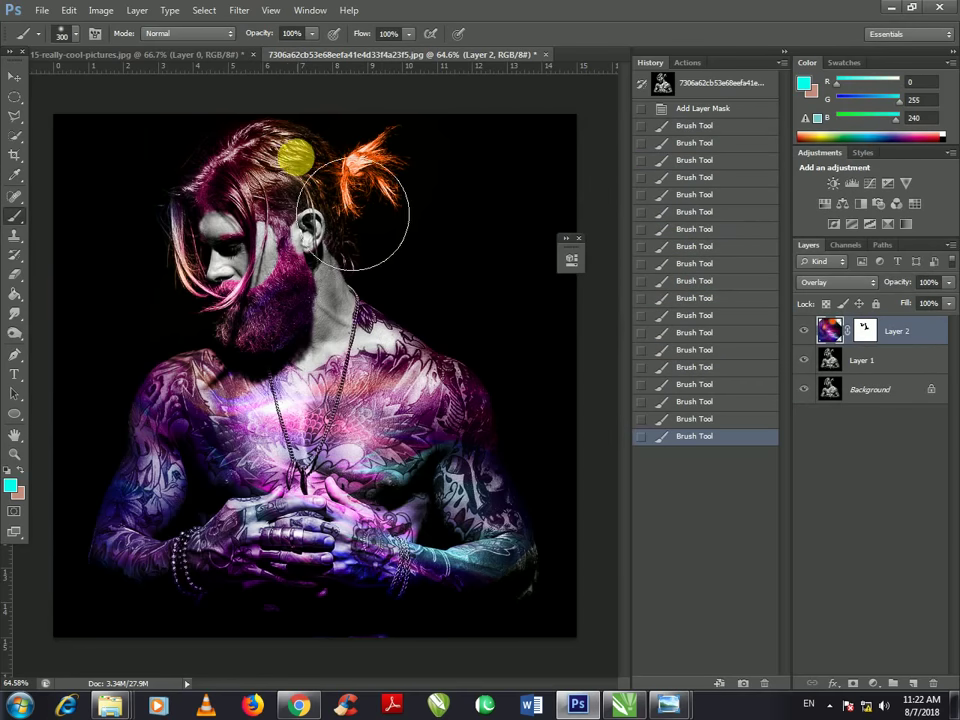
{"action": "left_click_drag", "start_coordinate": [300, 185], "coordinate": [245, 150]}
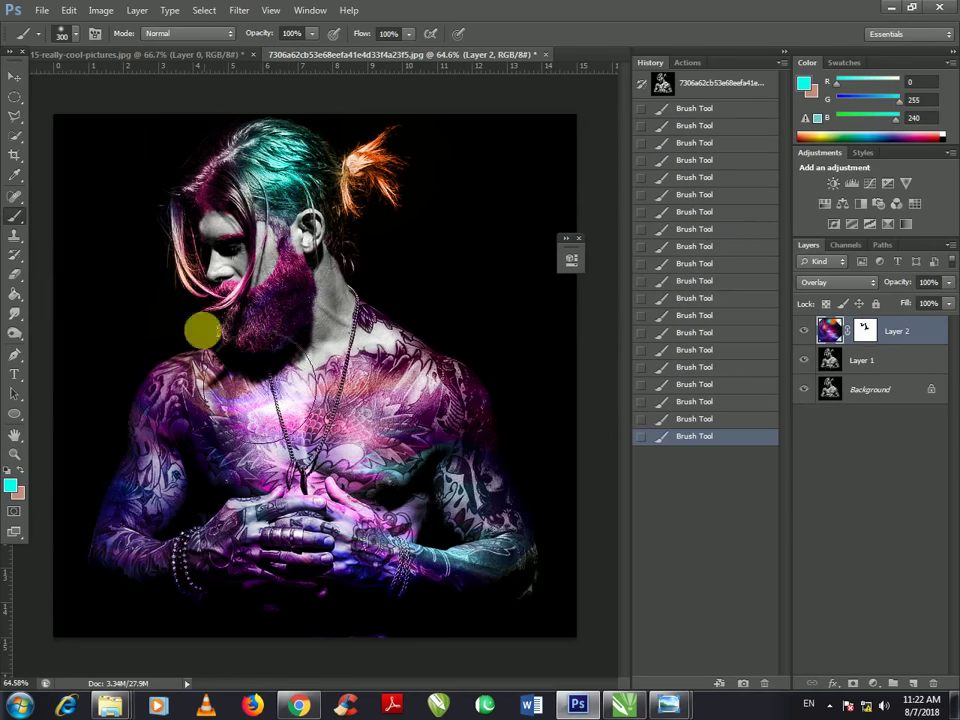
Step: Paint the hair strands falling over the face blue (0000ff)
{"action": "left_click", "coordinate": [11, 487]}
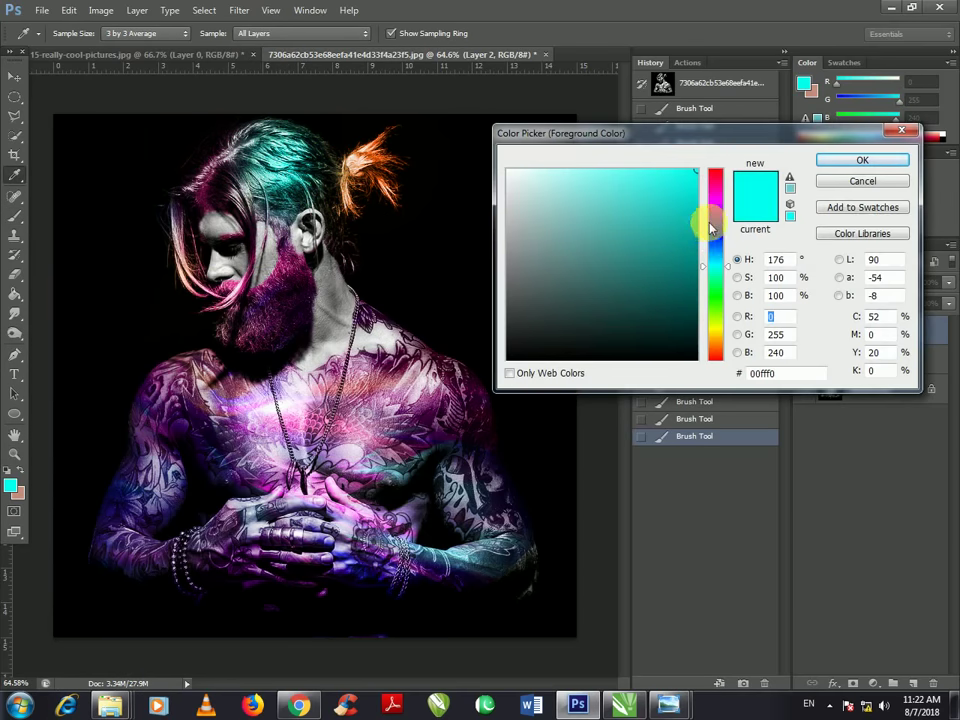
{"action": "left_click_drag", "start_coordinate": [721, 213], "coordinate": [720, 232]}
{"action": "left_click", "coordinate": [862, 160]}
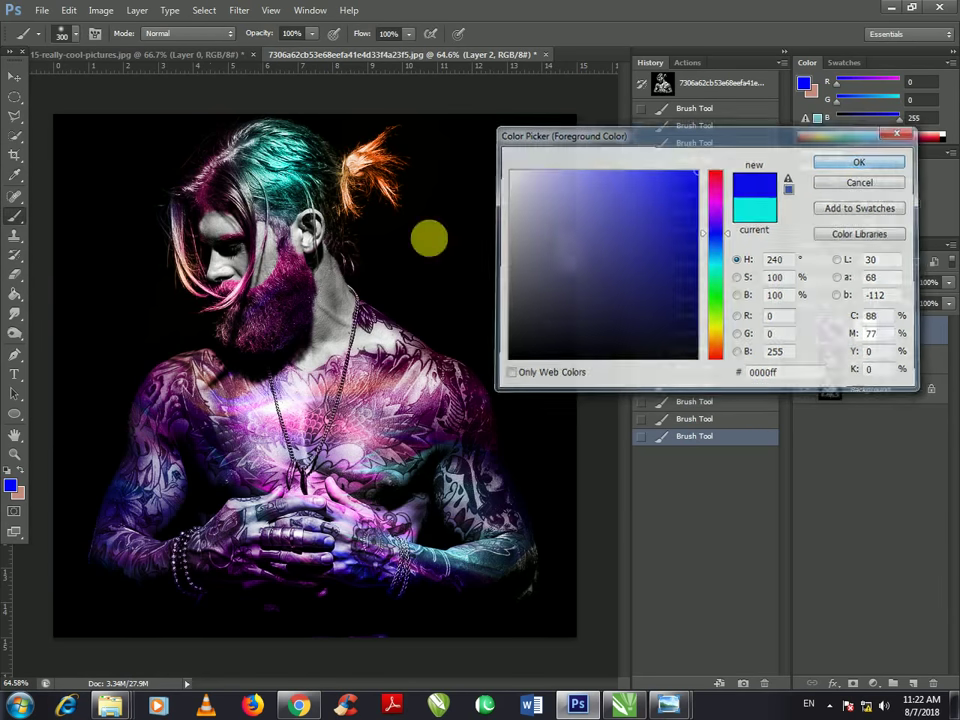
{"action": "mouse_move", "coordinate": [208, 195]}
{"action": "left_mouse_down"}
{"action": "mouse_move", "coordinate": [186, 218]}
{"action": "mouse_move", "coordinate": [217, 283]}
{"action": "mouse_move", "coordinate": [165, 274]}
{"action": "mouse_move", "coordinate": [268, 223]}
{"action": "mouse_move", "coordinate": [257, 386]}
{"action": "mouse_move", "coordinate": [382, 404]}
{"action": "left_mouse_up"}
{"action": "scroll", "coordinate": [382, 404], "scroll_direction": "down", "scroll_amount": 2}
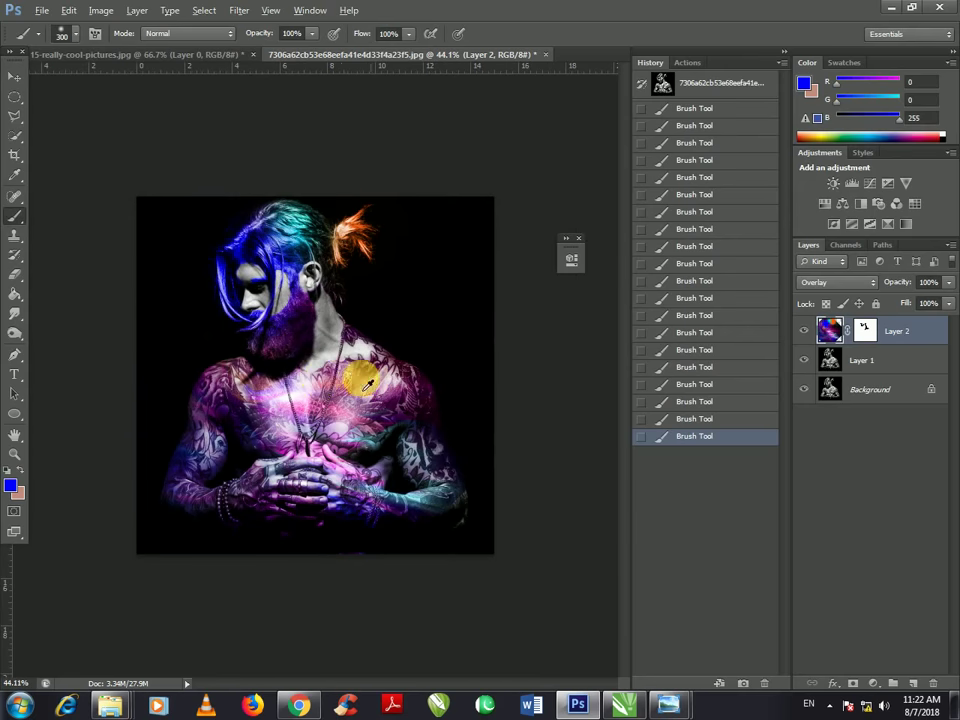
{"action": "scroll", "coordinate": [258, 338], "scroll_direction": "up", "scroll_amount": 1}
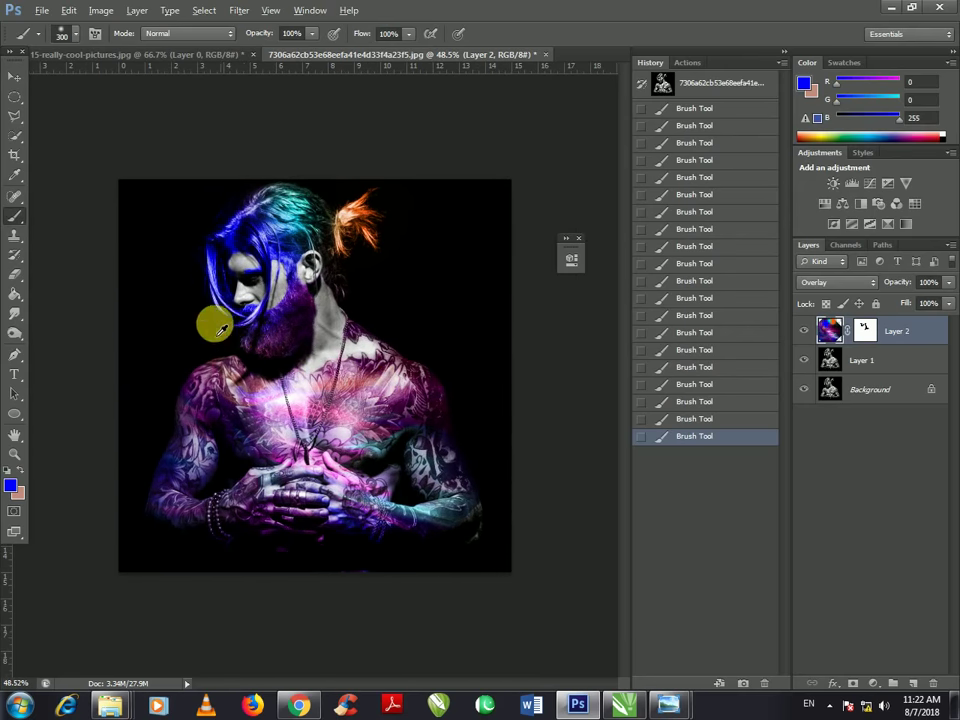
{"action": "left_click", "coordinate": [12, 80]}
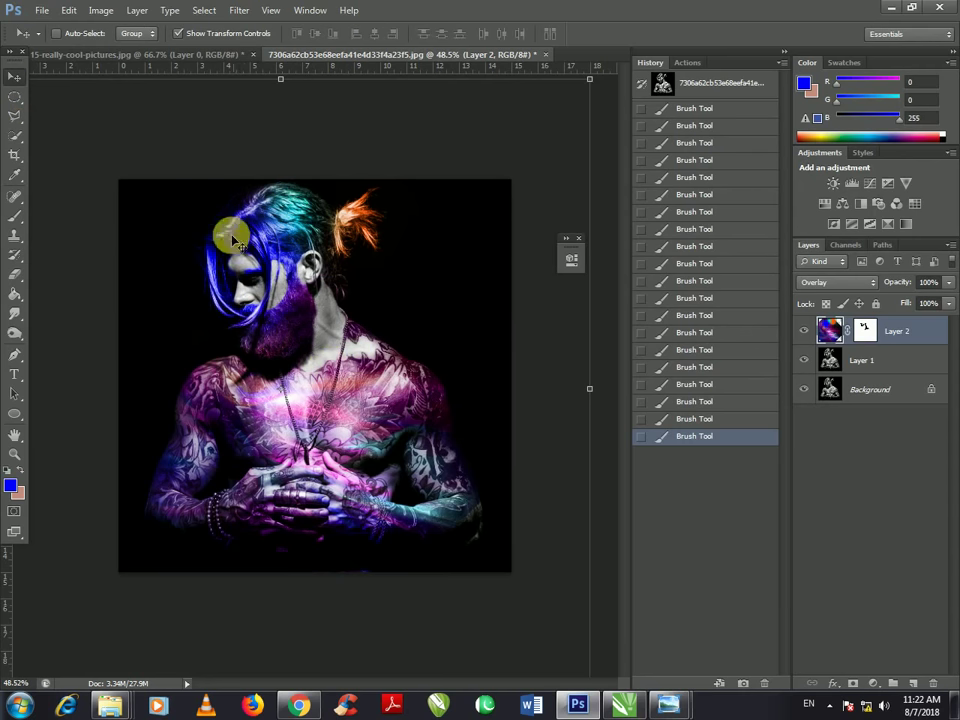
Step: Save the composite as a JPEG in Documents with Quality 9 (High)
{"action": "left_click", "coordinate": [45, 15]}
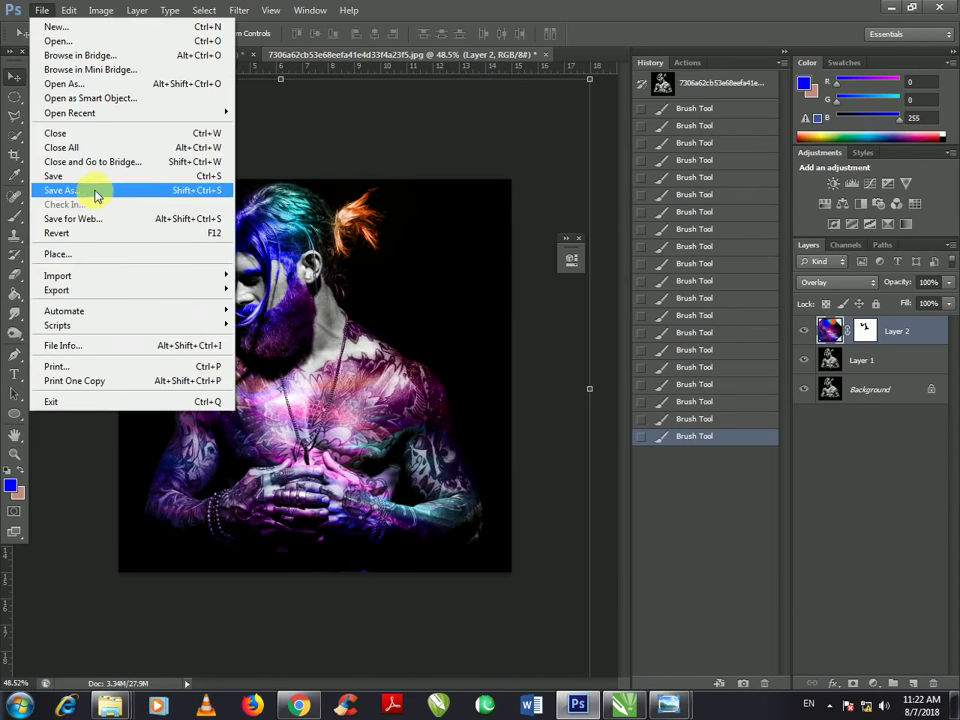
{"action": "left_click", "coordinate": [96, 190]}
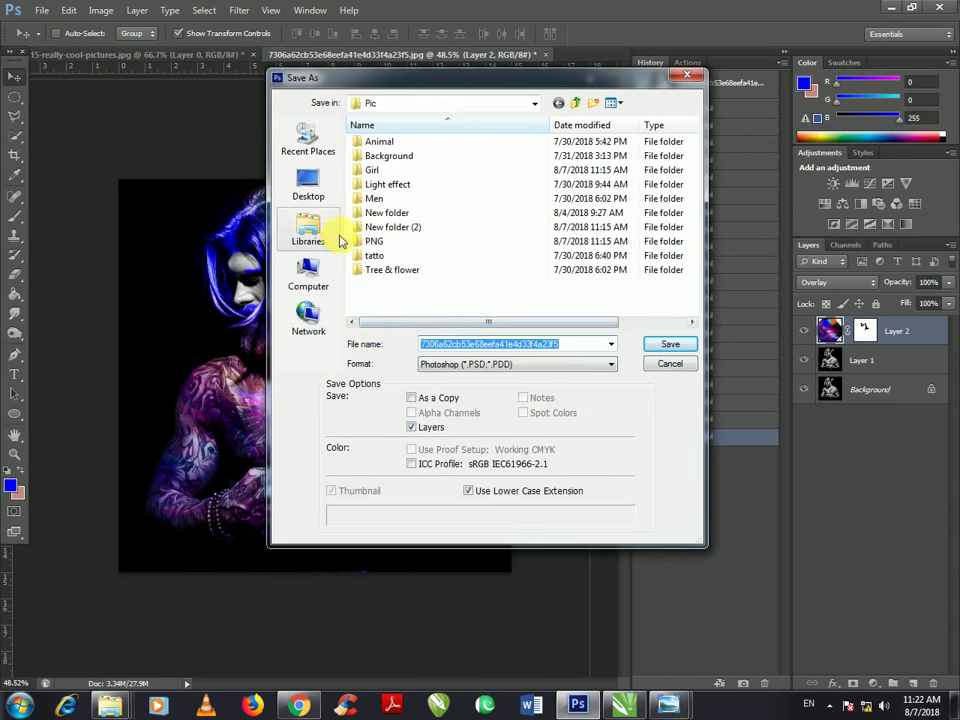
{"action": "left_click", "coordinate": [338, 240]}
{"action": "double_click", "coordinate": [424, 155]}
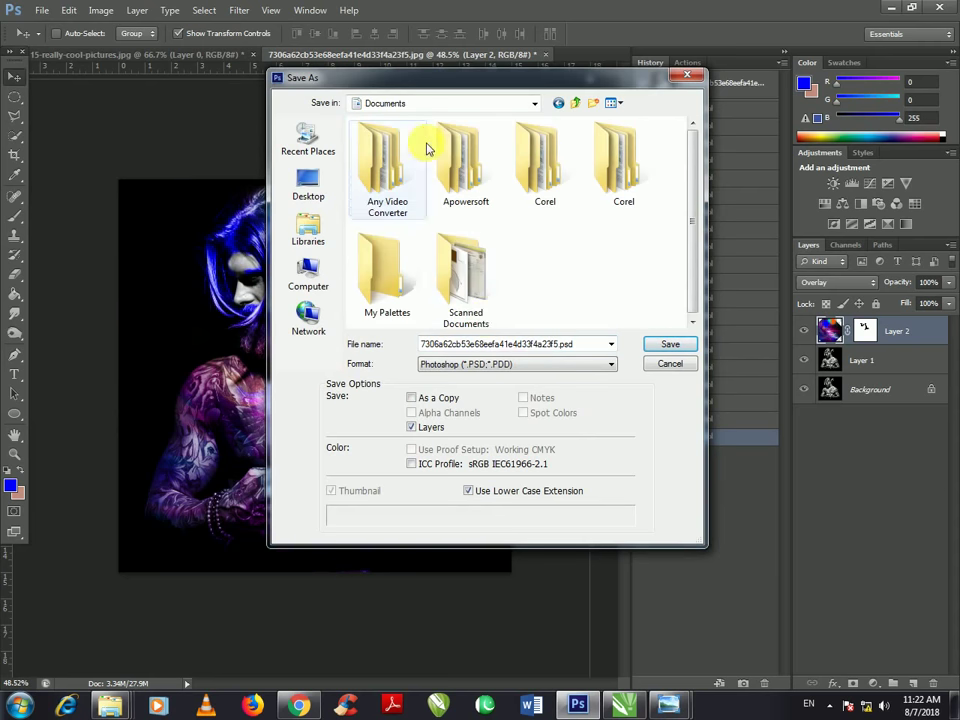
{"action": "left_click", "coordinate": [517, 364]}
{"action": "left_click", "coordinate": [495, 456]}
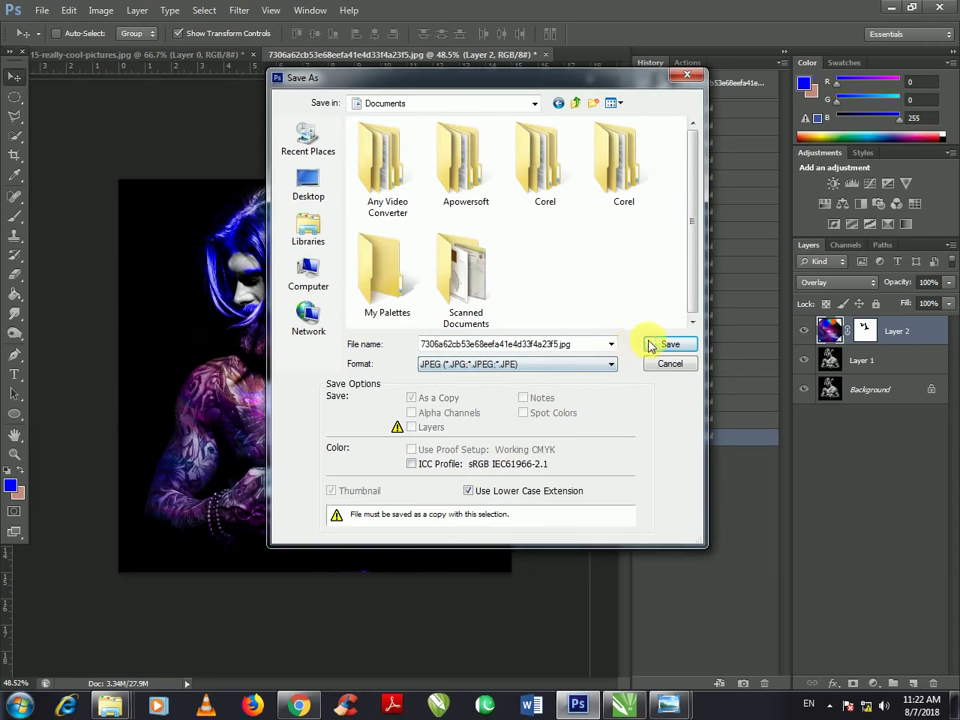
{"action": "left_click", "coordinate": [651, 345]}
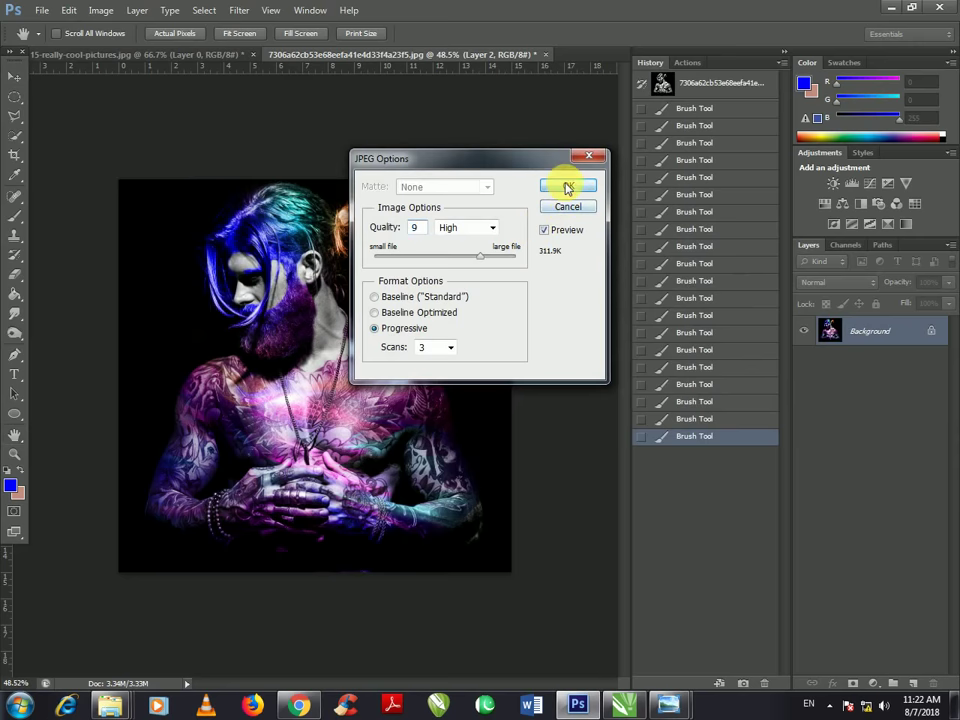
{"action": "left_click", "coordinate": [566, 188]}
{"action": "mouse_move", "coordinate": [110, 705]}
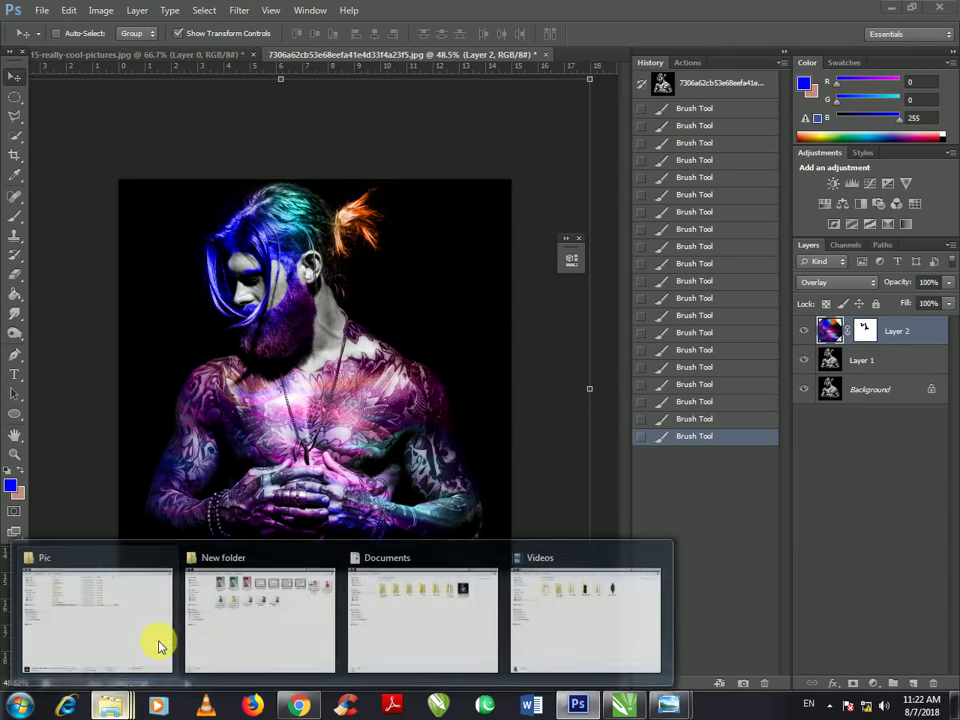
Step: Open the saved JPEG from Documents in Windows Photo Viewer and play it as a slideshow, then exit
{"action": "left_click", "coordinate": [456, 600]}
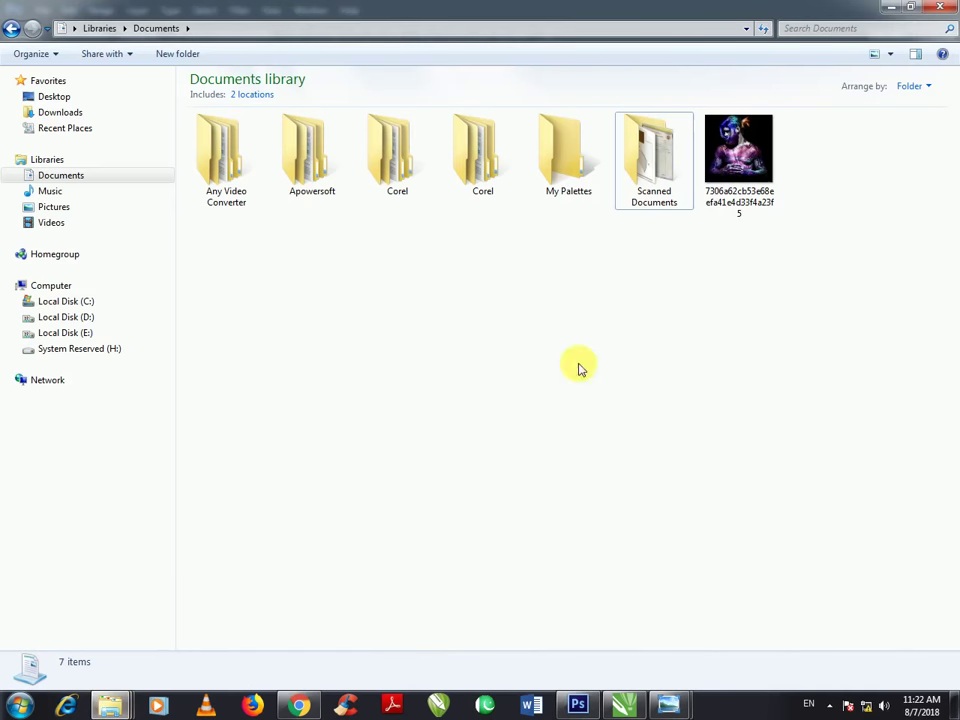
{"action": "double_click", "coordinate": [720, 189]}
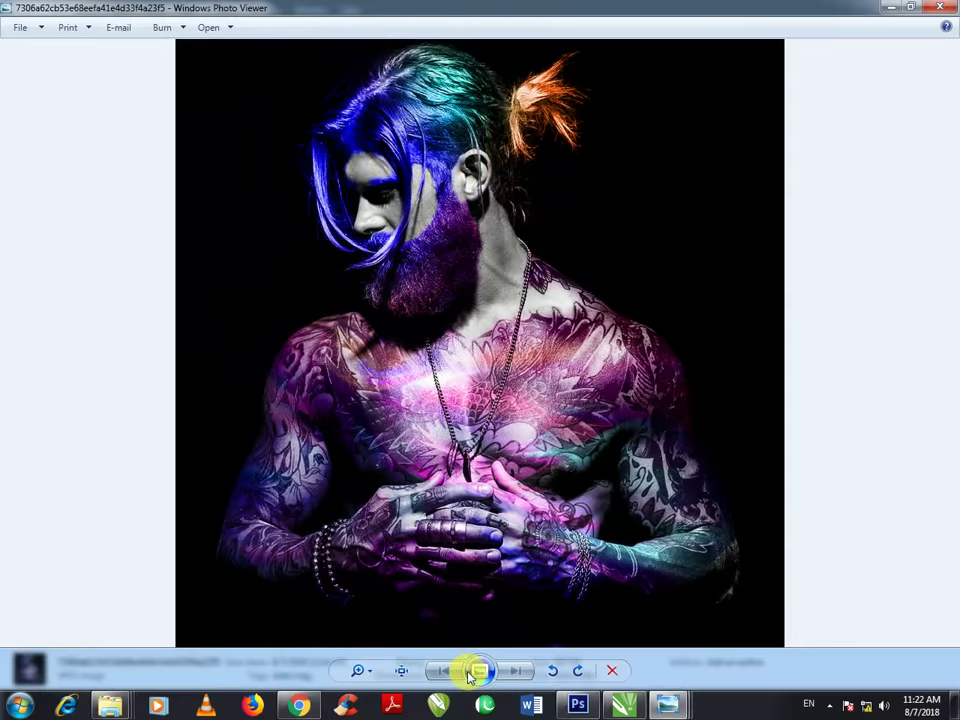
{"action": "left_click", "coordinate": [478, 671]}
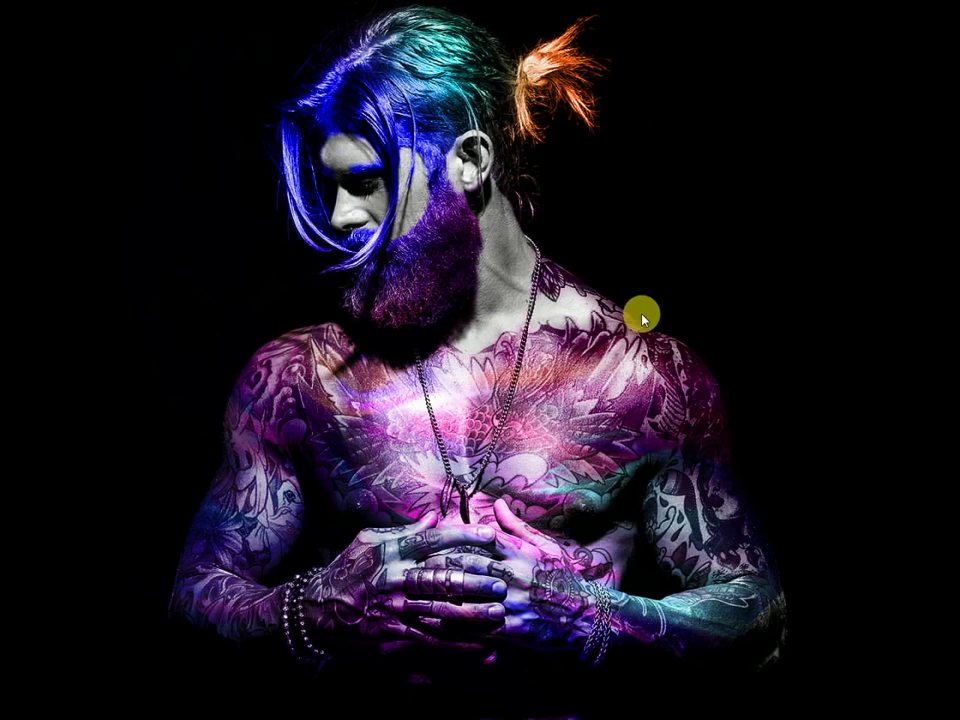
{"action": "right_click", "coordinate": [605, 316]}
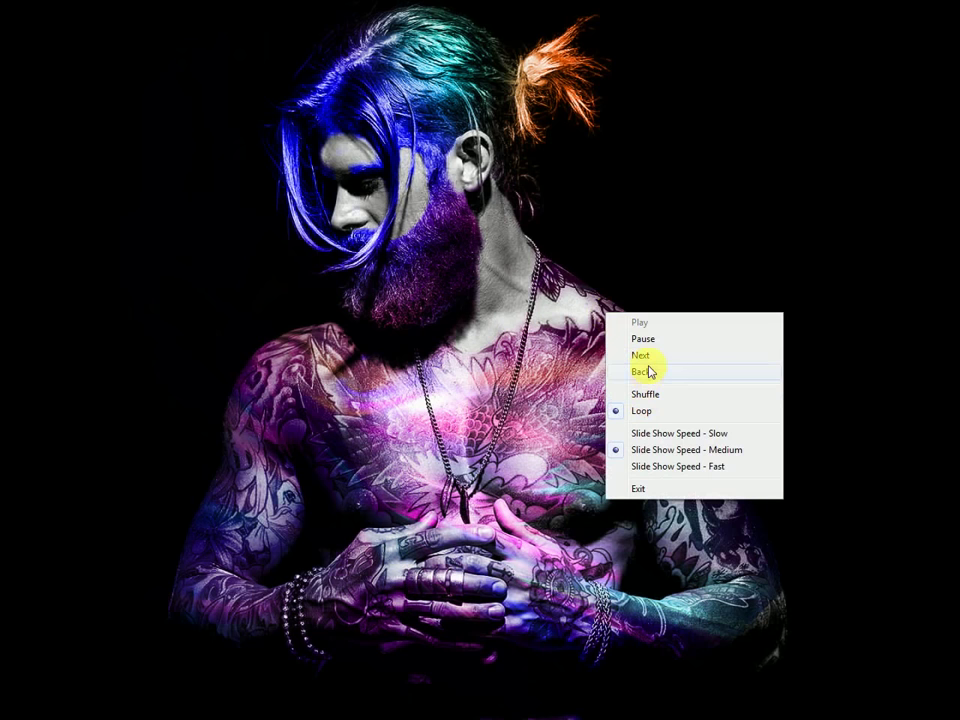
{"action": "left_click", "coordinate": [656, 410]}
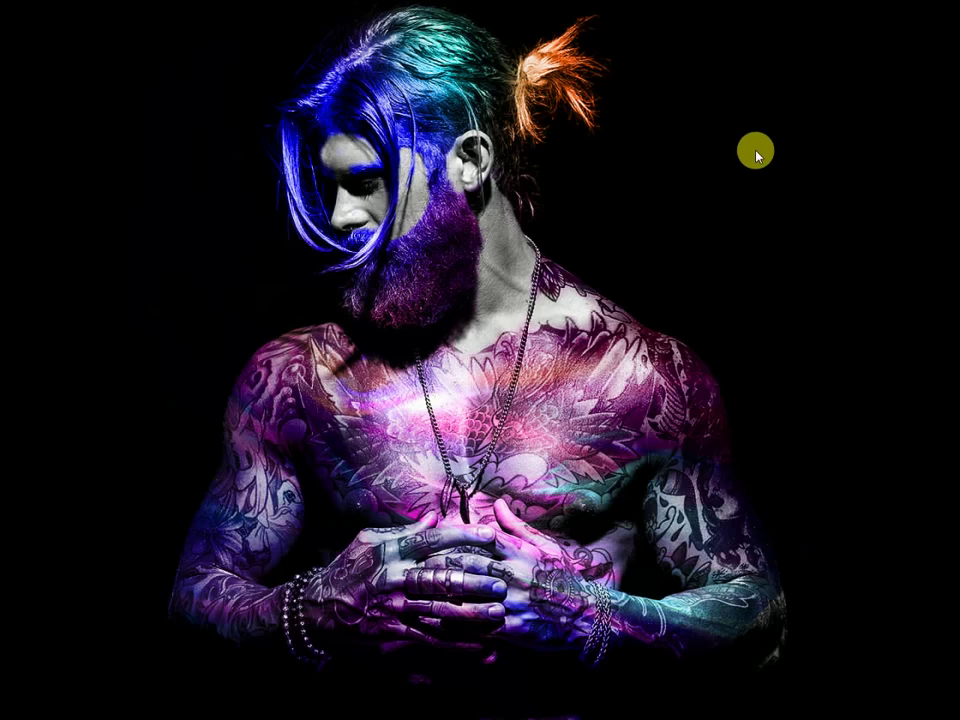
{"action": "left_click", "coordinate": [767, 121]}
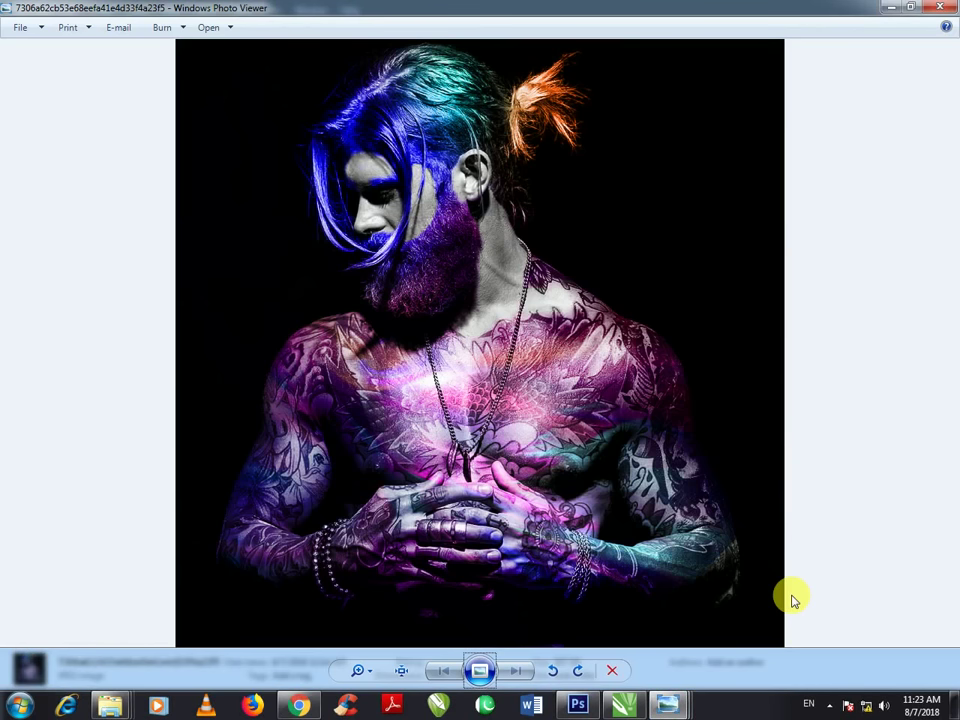